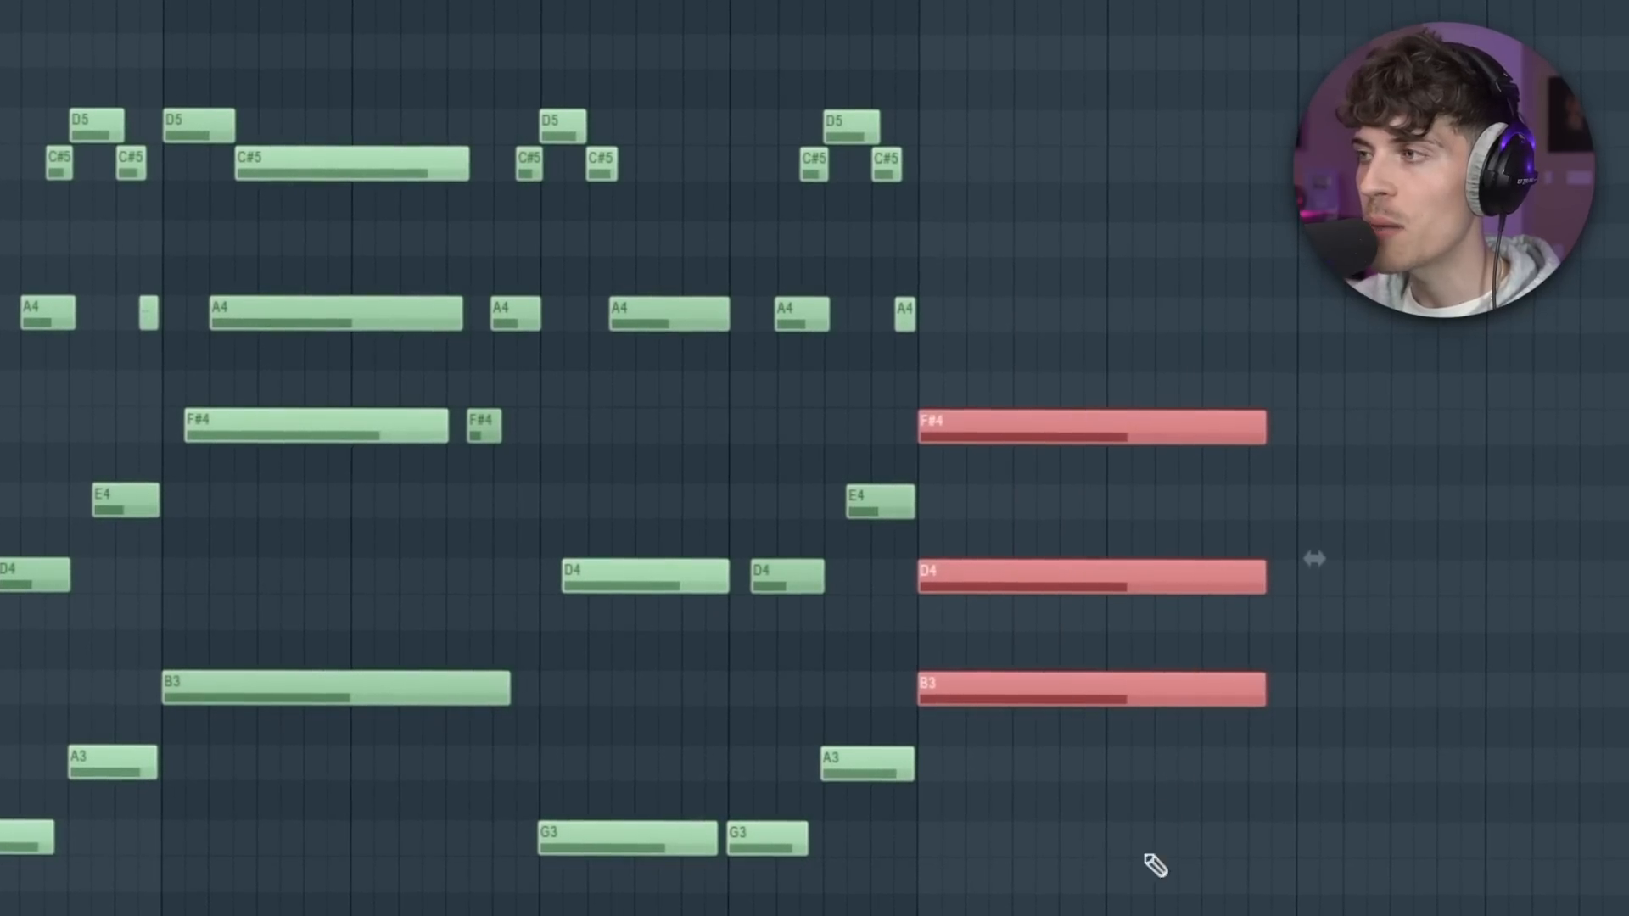
# Step: Build a G chord from G3, B3 and D4 at bar 11, directly after the B3, D4 and F#4 chord
pyautogui.scroll(-1, 815, 458)
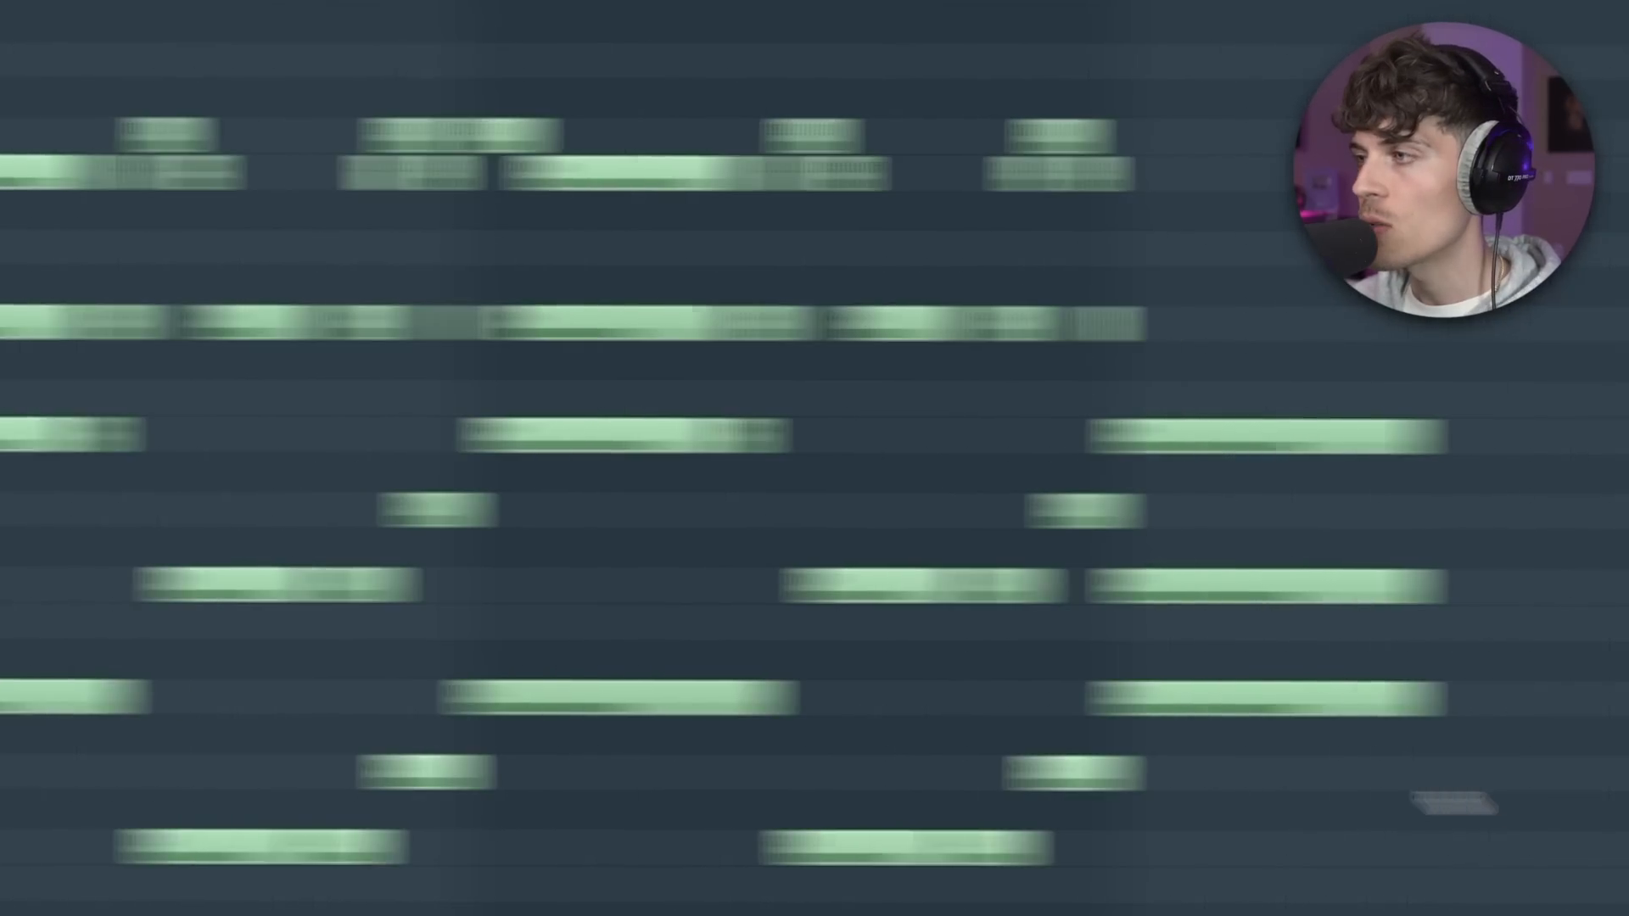
pyautogui.click(1534, 772)
pyautogui.moveTo(1044, 768); pyautogui.dragTo(1050, 842)
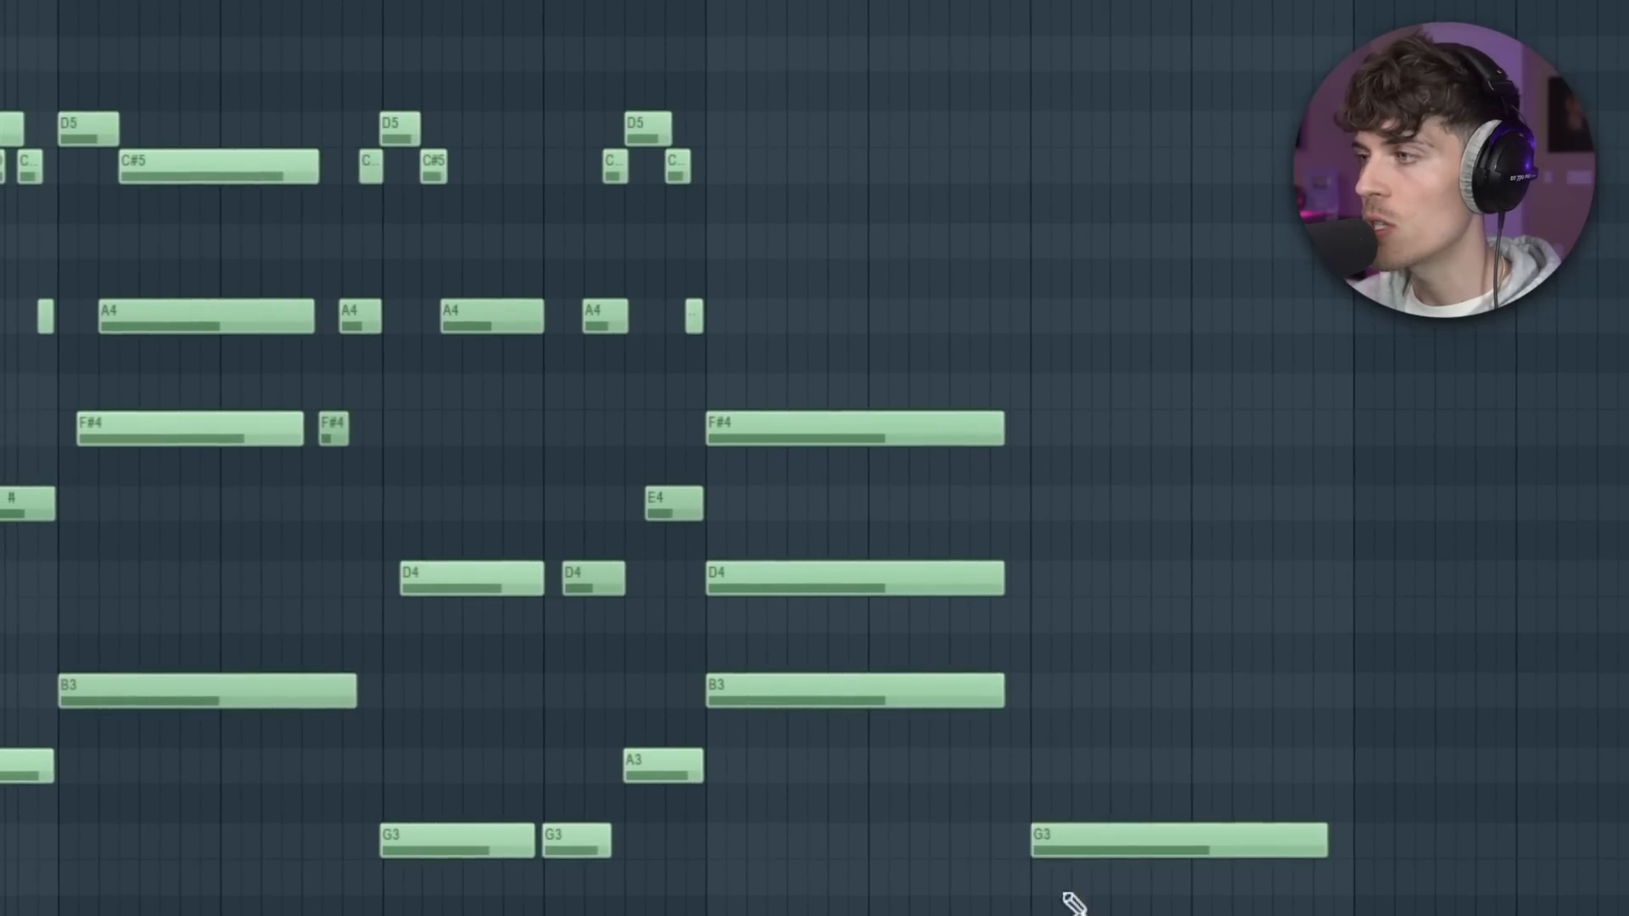
pyautogui.click(1021, 695)
pyautogui.click(1033, 581)
pyautogui.keyDown('ctrl'); pyautogui.moveTo(1122, 382); pyautogui.dragTo(1391, 849); pyautogui.keyUp('ctrl')
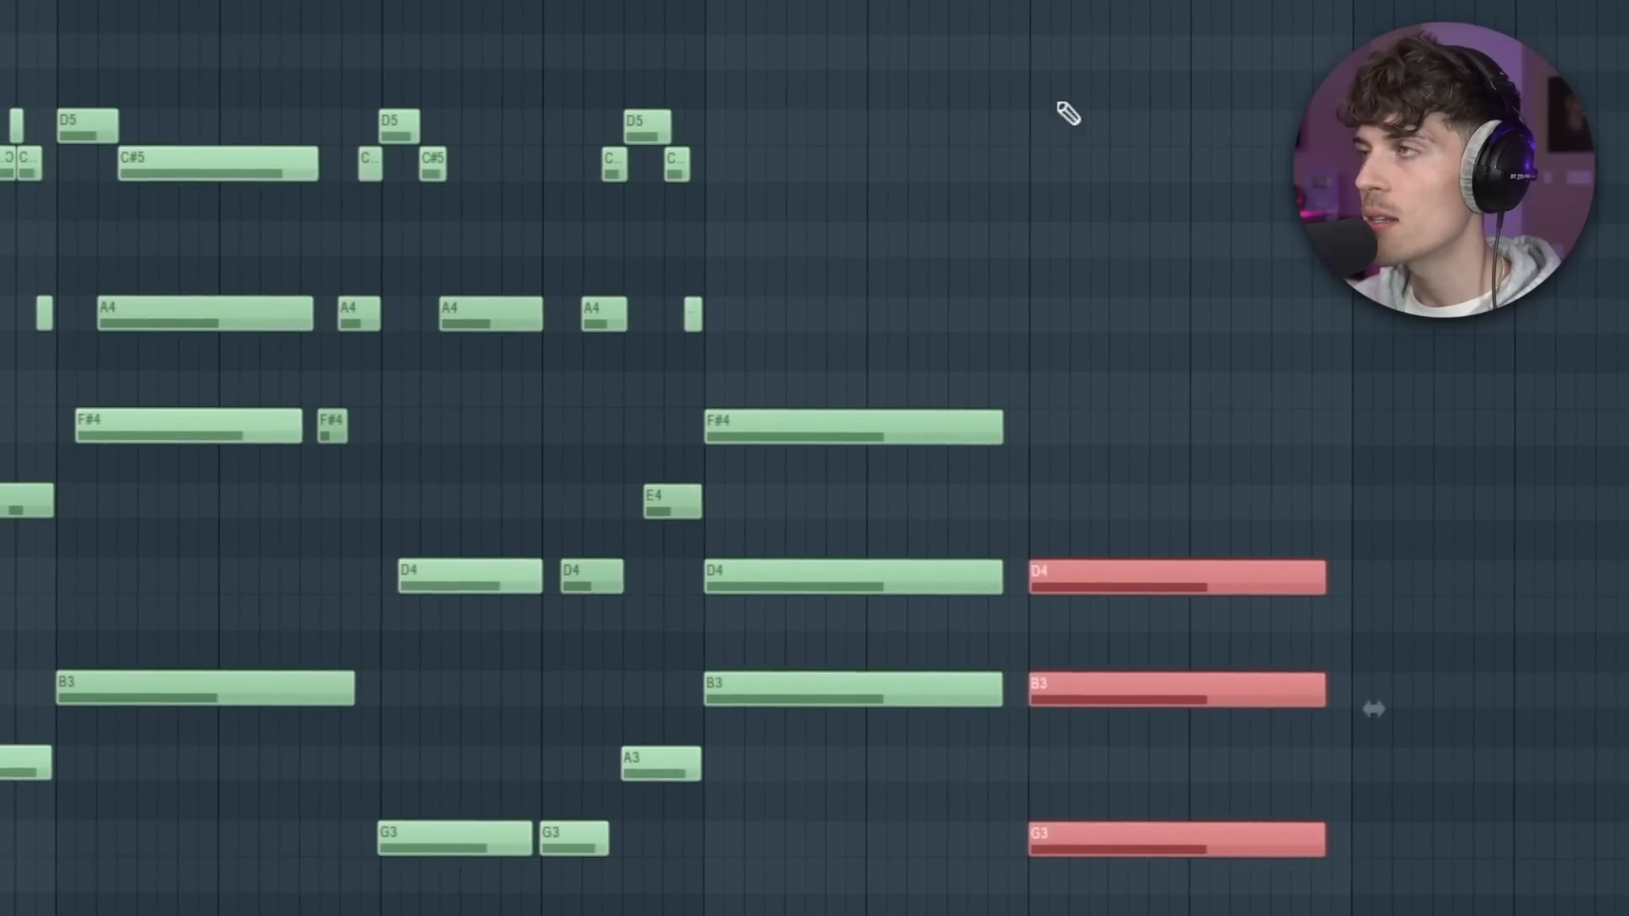
# Step: Add an A chord of A3, C#4 and E4 at bar 13, following the G chord
pyautogui.moveTo(891, 2); pyautogui.dragTo(964, 2)
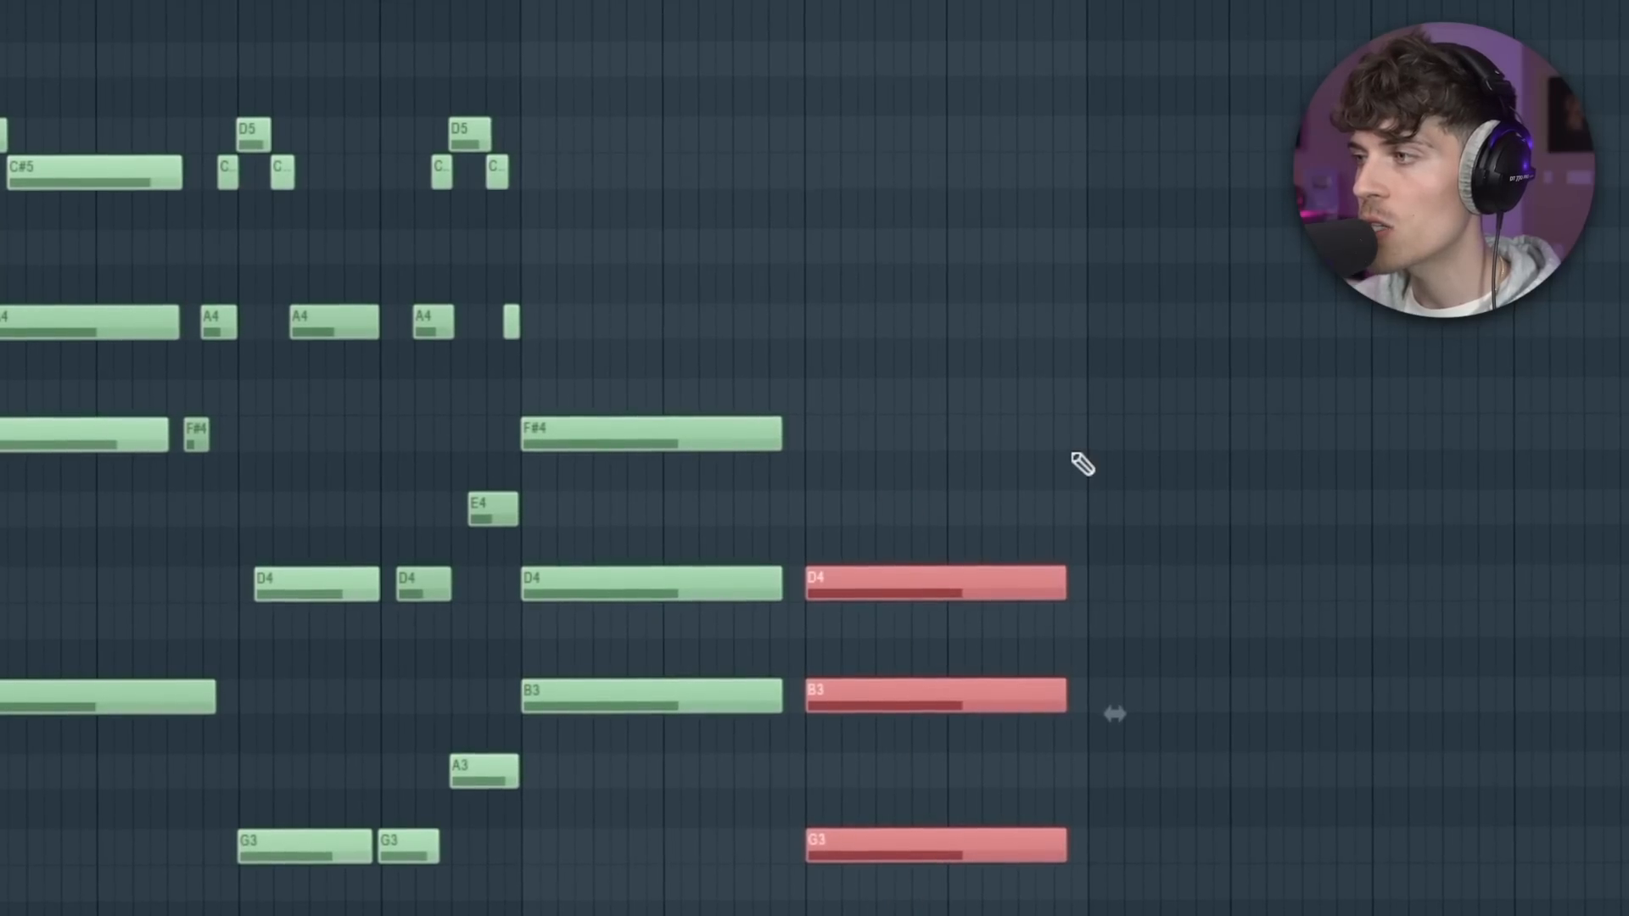
pyautogui.click(1091, 775)
pyautogui.click(1083, 769)
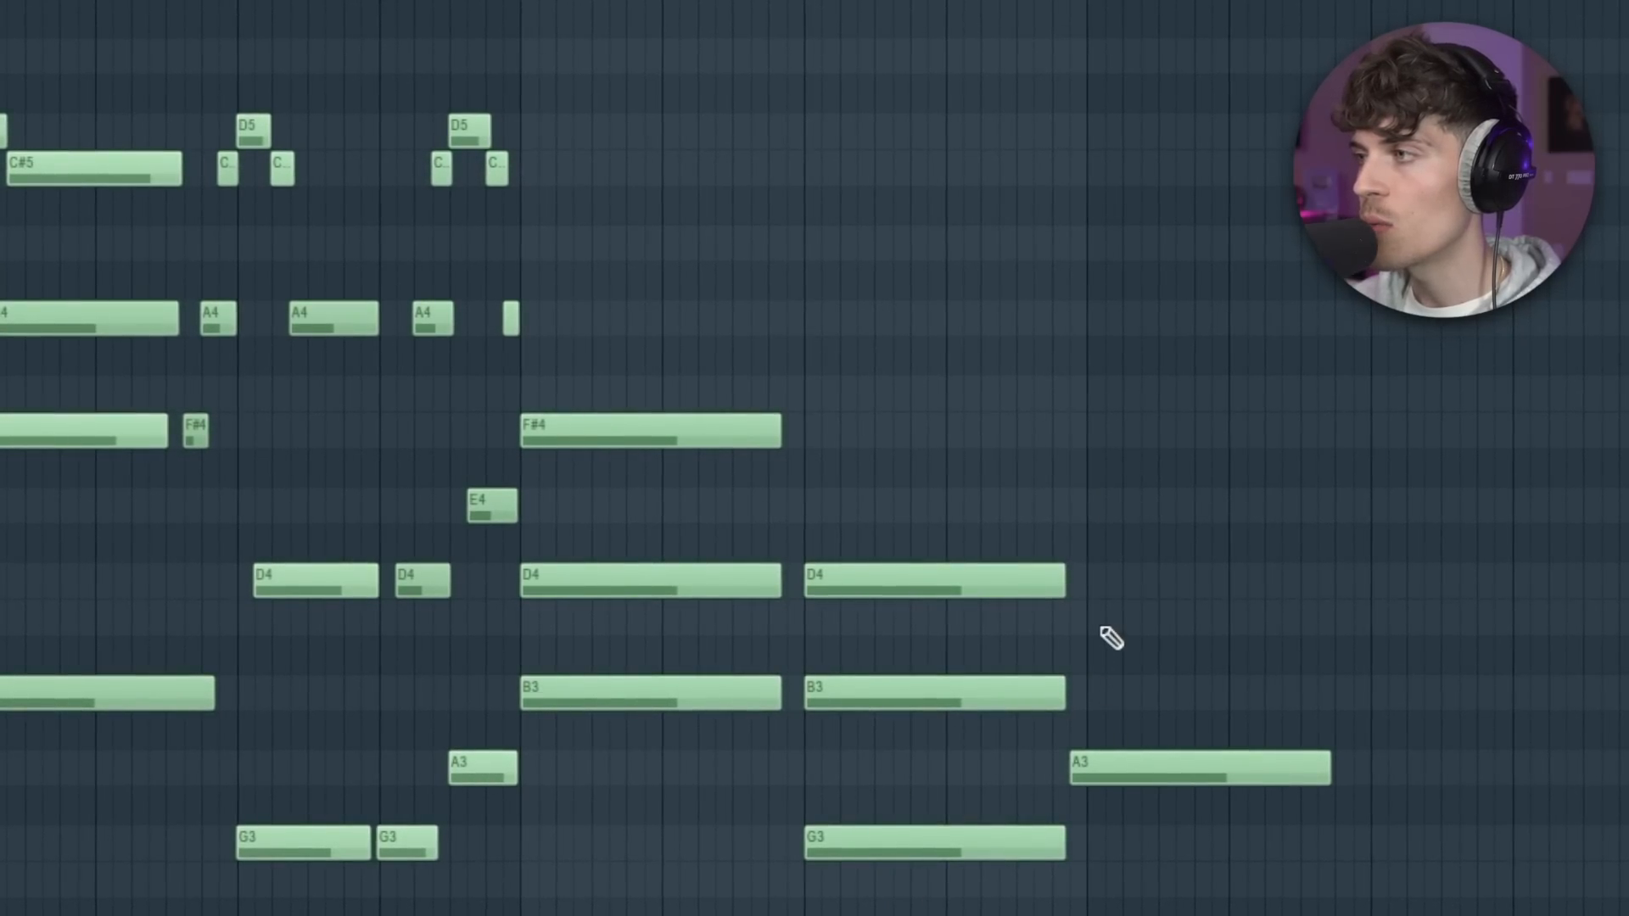
pyautogui.click(1106, 632)
pyautogui.moveTo(1115, 762); pyautogui.dragTo(1132, 762)
pyautogui.moveTo(1151, 336); pyautogui.dragTo(1254, 782)
pyautogui.hotkey('ctrl', 'd')
# Step: Copy the middle note of each of the three chords (D4, B3, C#4) one octave up to D5, B4 and C#5
pyautogui.moveTo(678, 345); pyautogui.dragTo(1303, 894)
pyautogui.click(666, 580)
pyautogui.keyDown('shift'); pyautogui.click(859, 691); pyautogui.keyUp('shift')
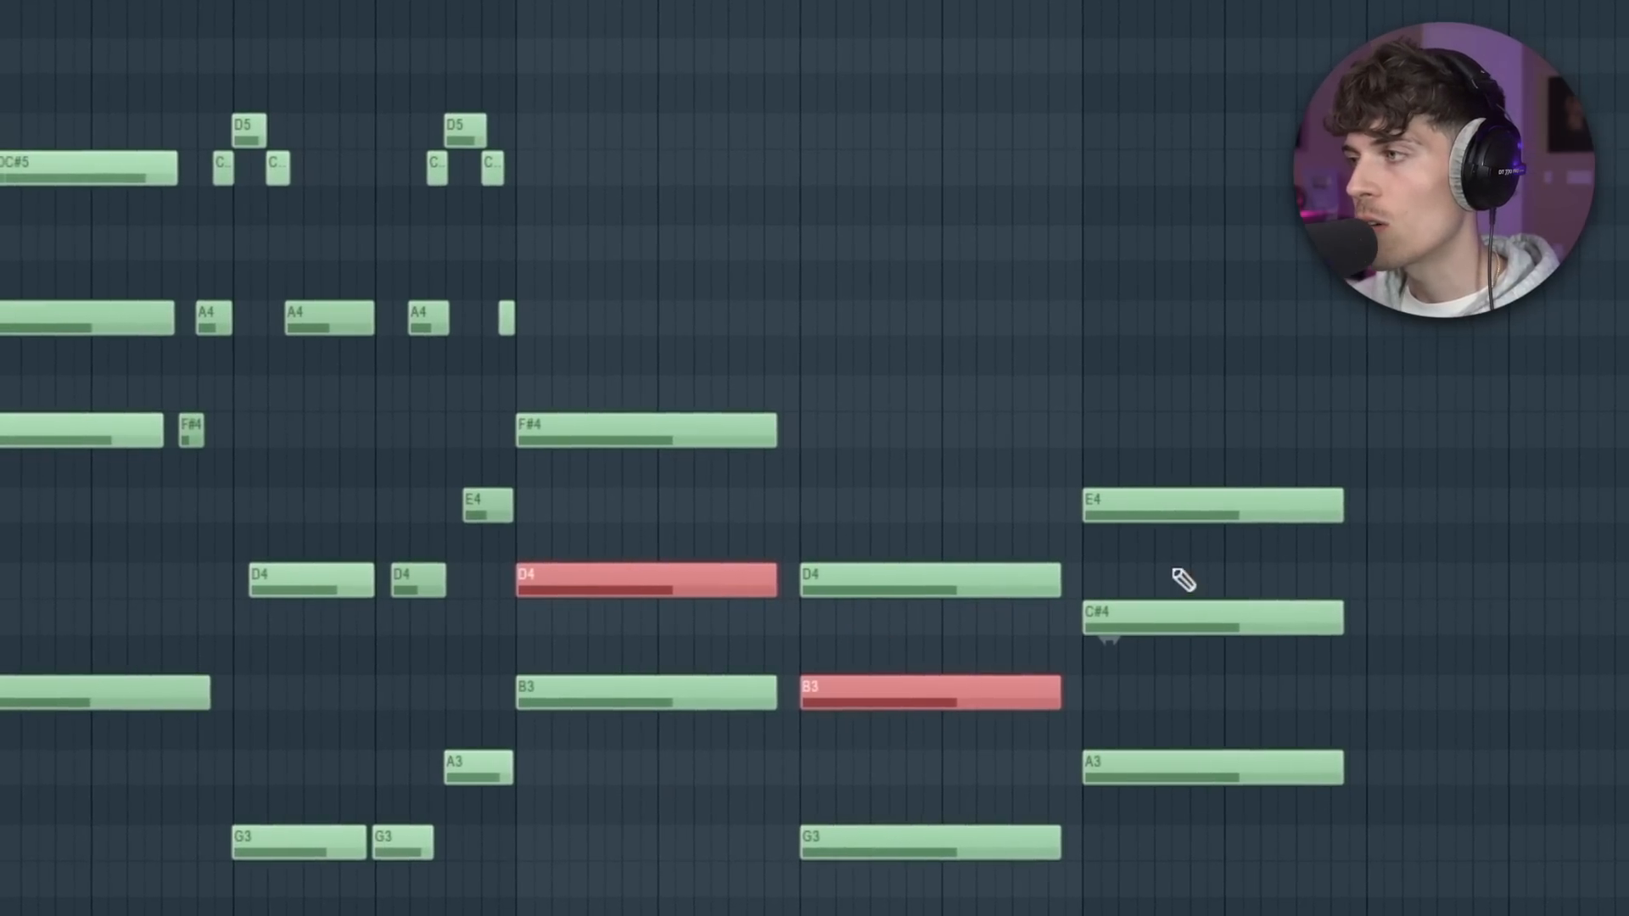
pyautogui.keyDown('shift'); pyautogui.click(1137, 621); pyautogui.keyUp('shift')
pyautogui.hotkey('ctrl', 'Up')
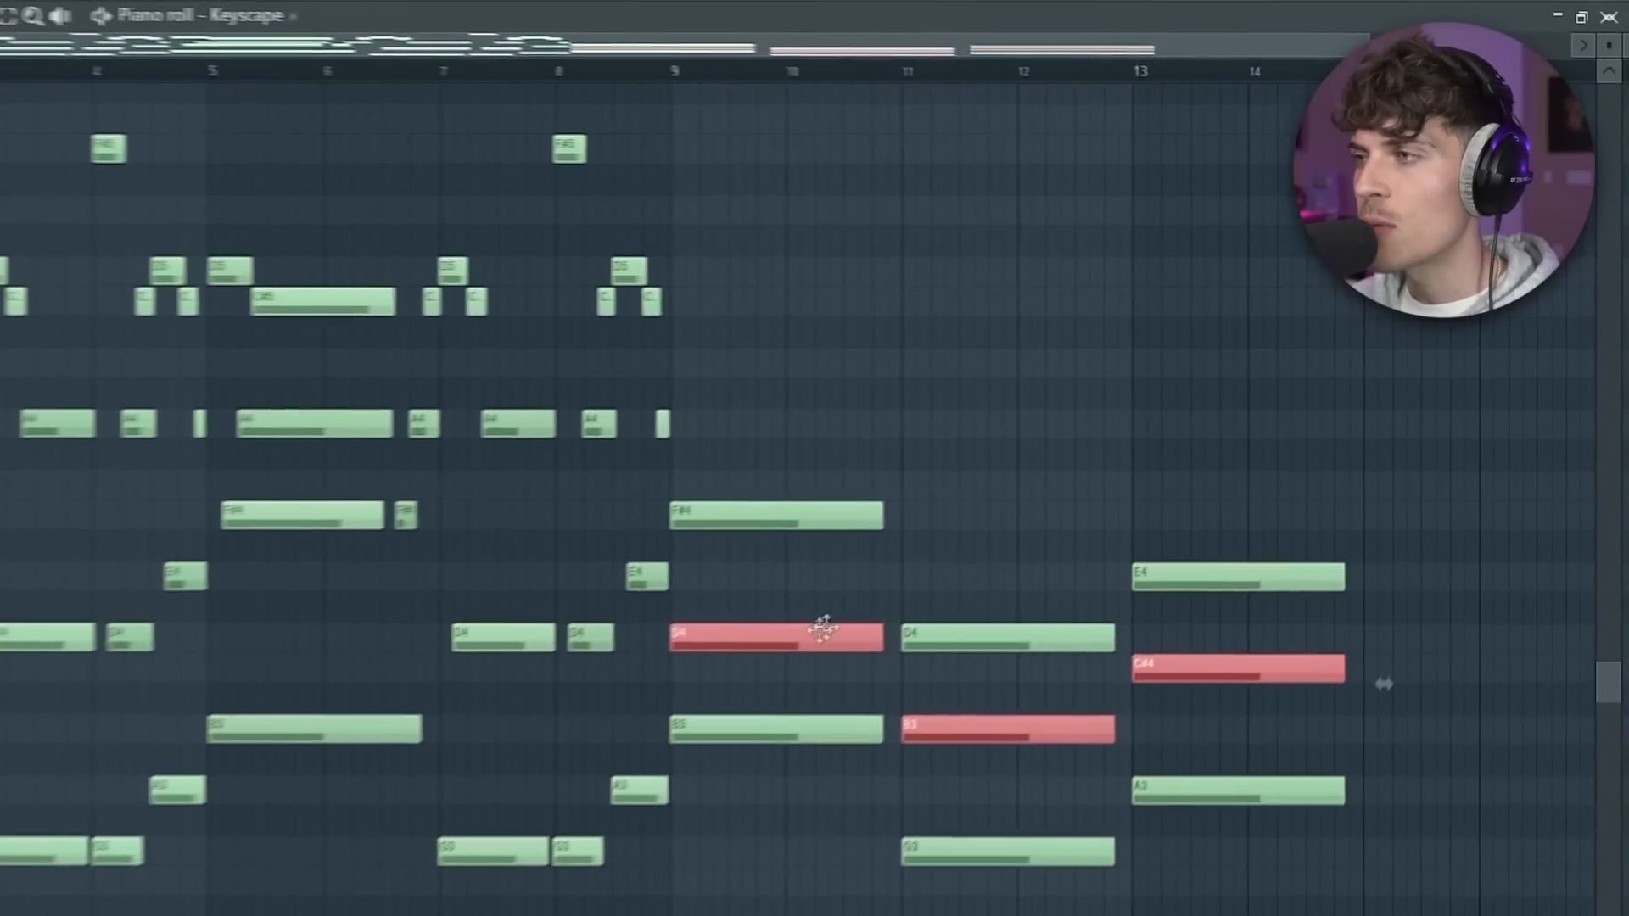
pyautogui.moveTo(792, 667); pyautogui.dragTo(772, 670)
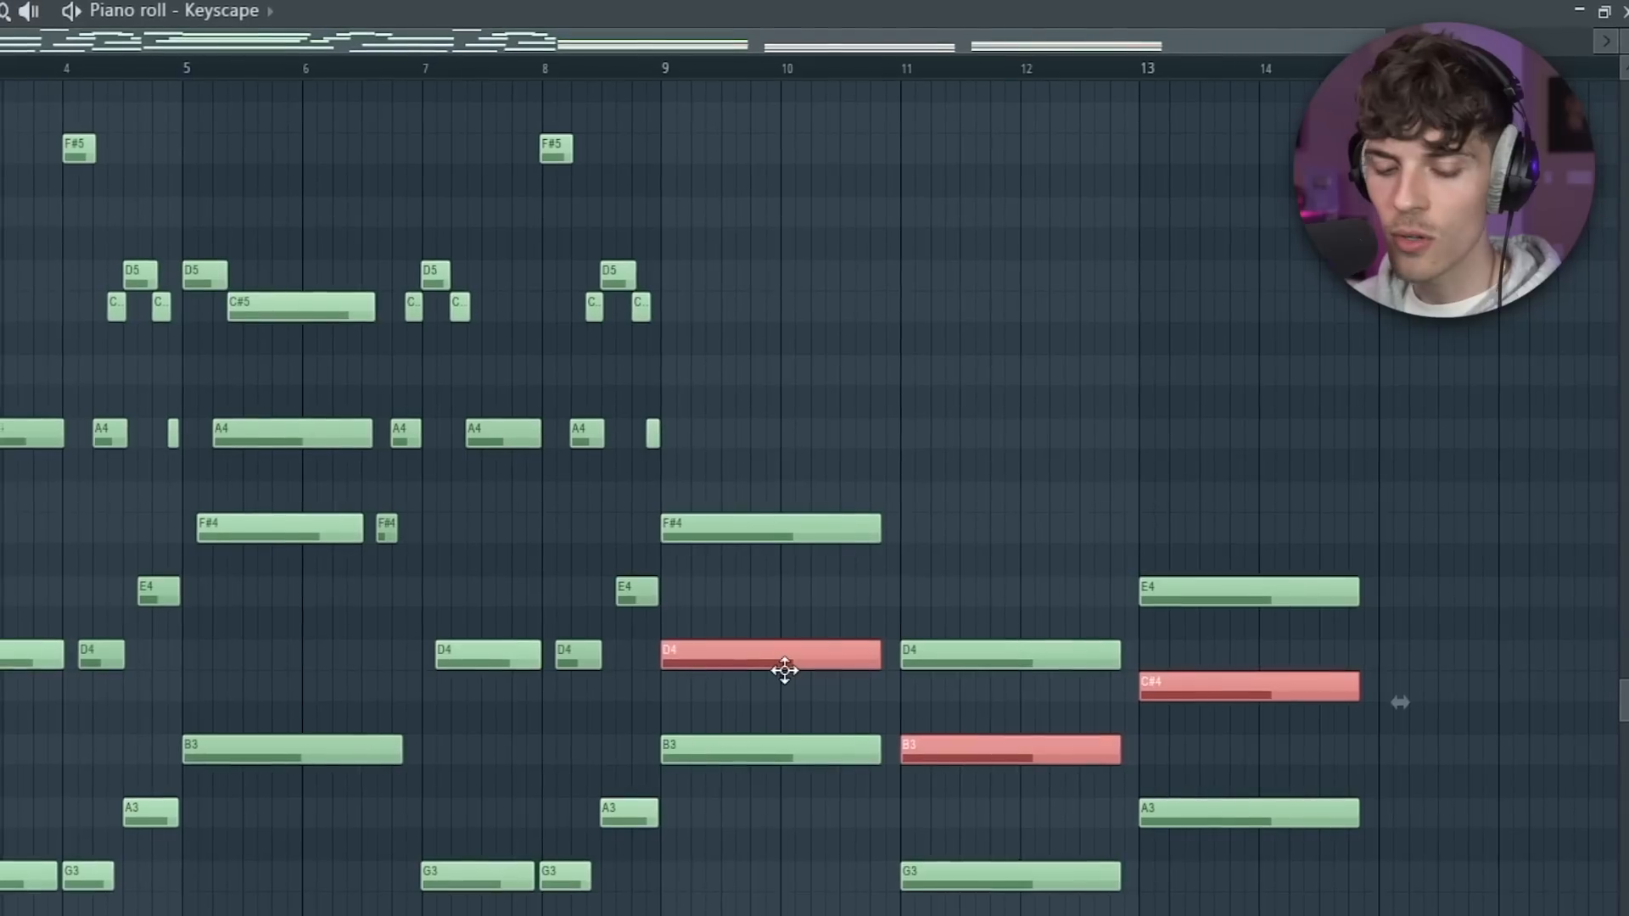
pyautogui.hotkey('ctrl', 'Up')
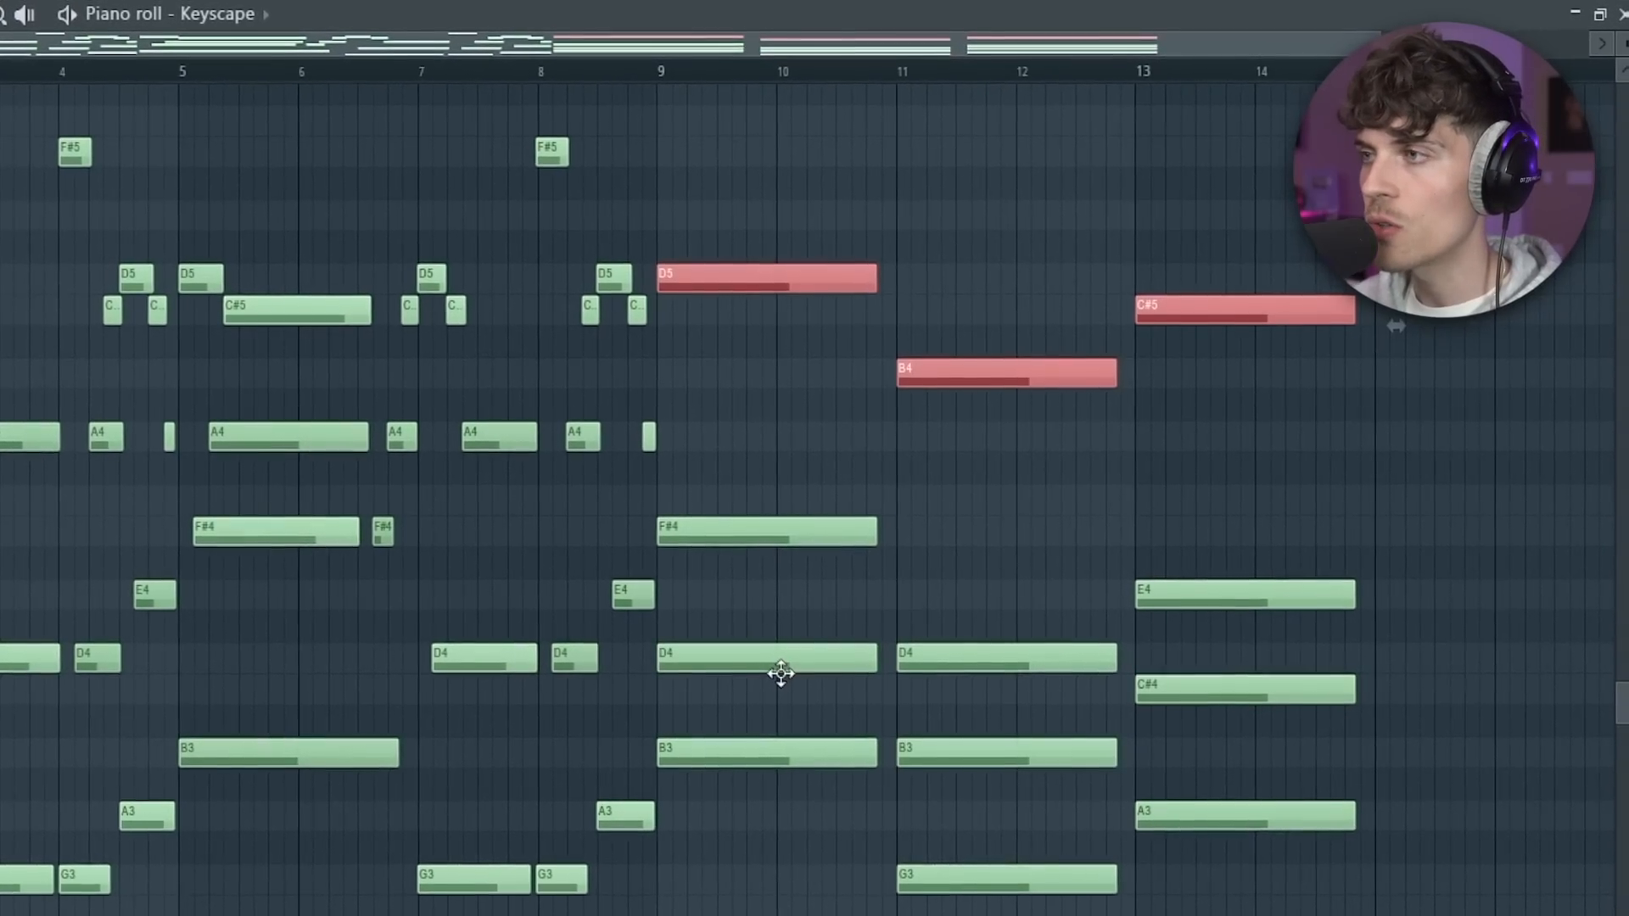
# Step: Stagger the first two chords by delaying F#4 and the second D4 two grid steps, and the first D4 and second B3 one
pyautogui.keyDown('ctrl'); pyautogui.click(740, 633); pyautogui.keyUp('ctrl')
pyautogui.moveTo(612, 528); pyautogui.dragTo(639, 535)
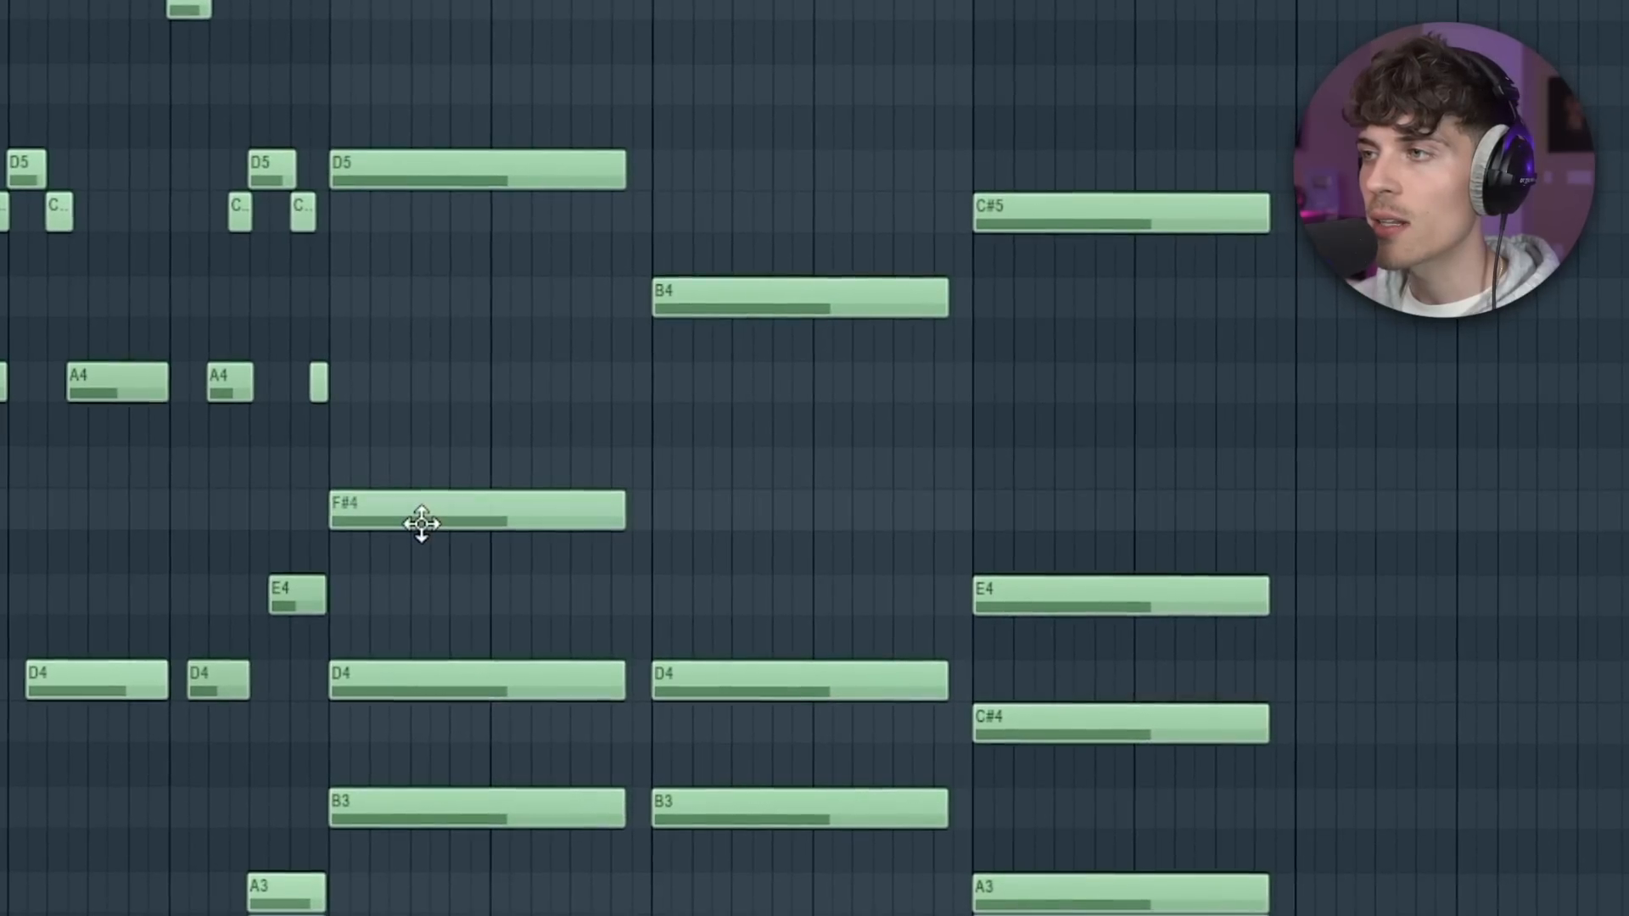
pyautogui.moveTo(465, 533); pyautogui.dragTo(451, 531)
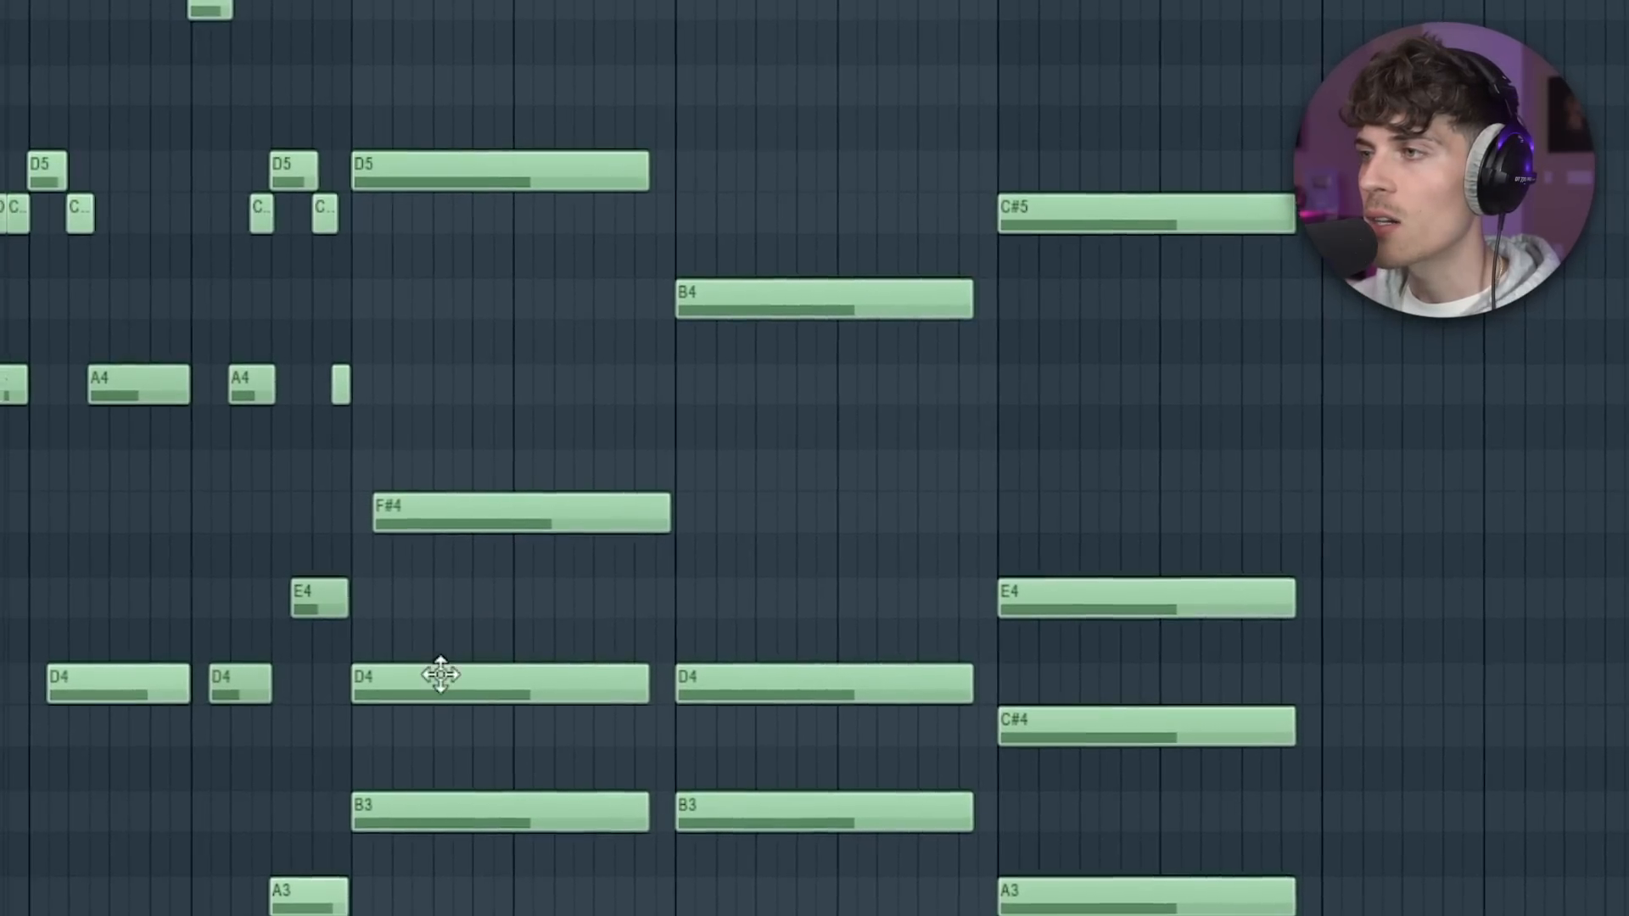
pyautogui.moveTo(440, 676); pyautogui.dragTo(461, 677)
pyautogui.moveTo(733, 694); pyautogui.dragTo(751, 694)
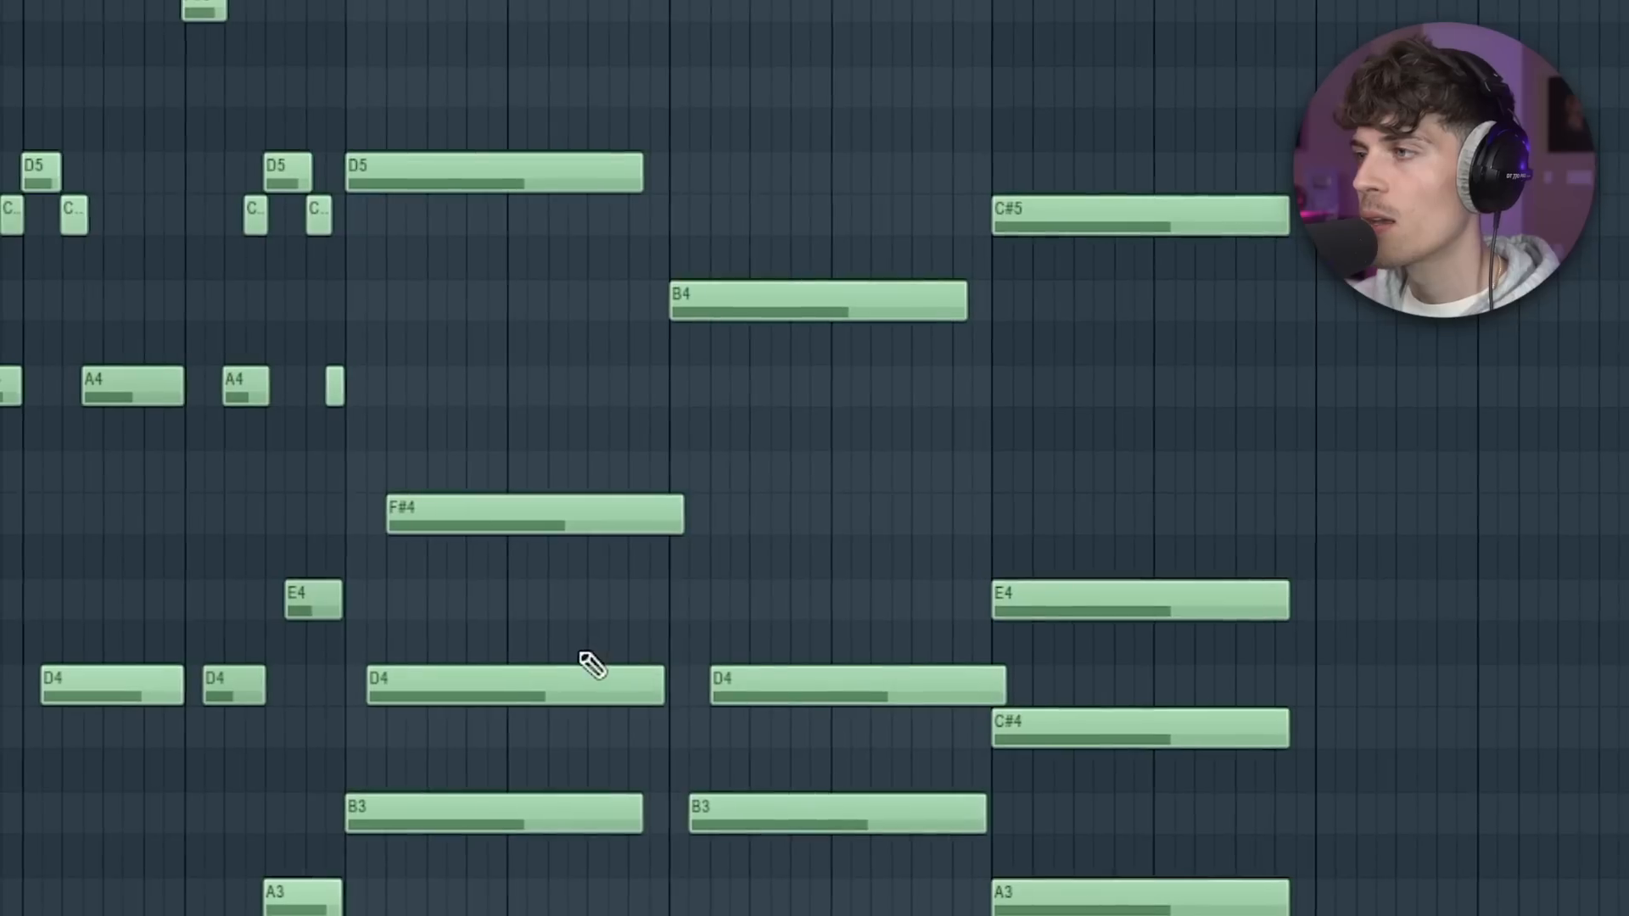
# Step: Raise the G chord's D4 an octave to D5 and delay the A chord's C#4 and E4 by one grid step
pyautogui.click(759, 689)
pyautogui.hotkey('ctrl', 'Up')
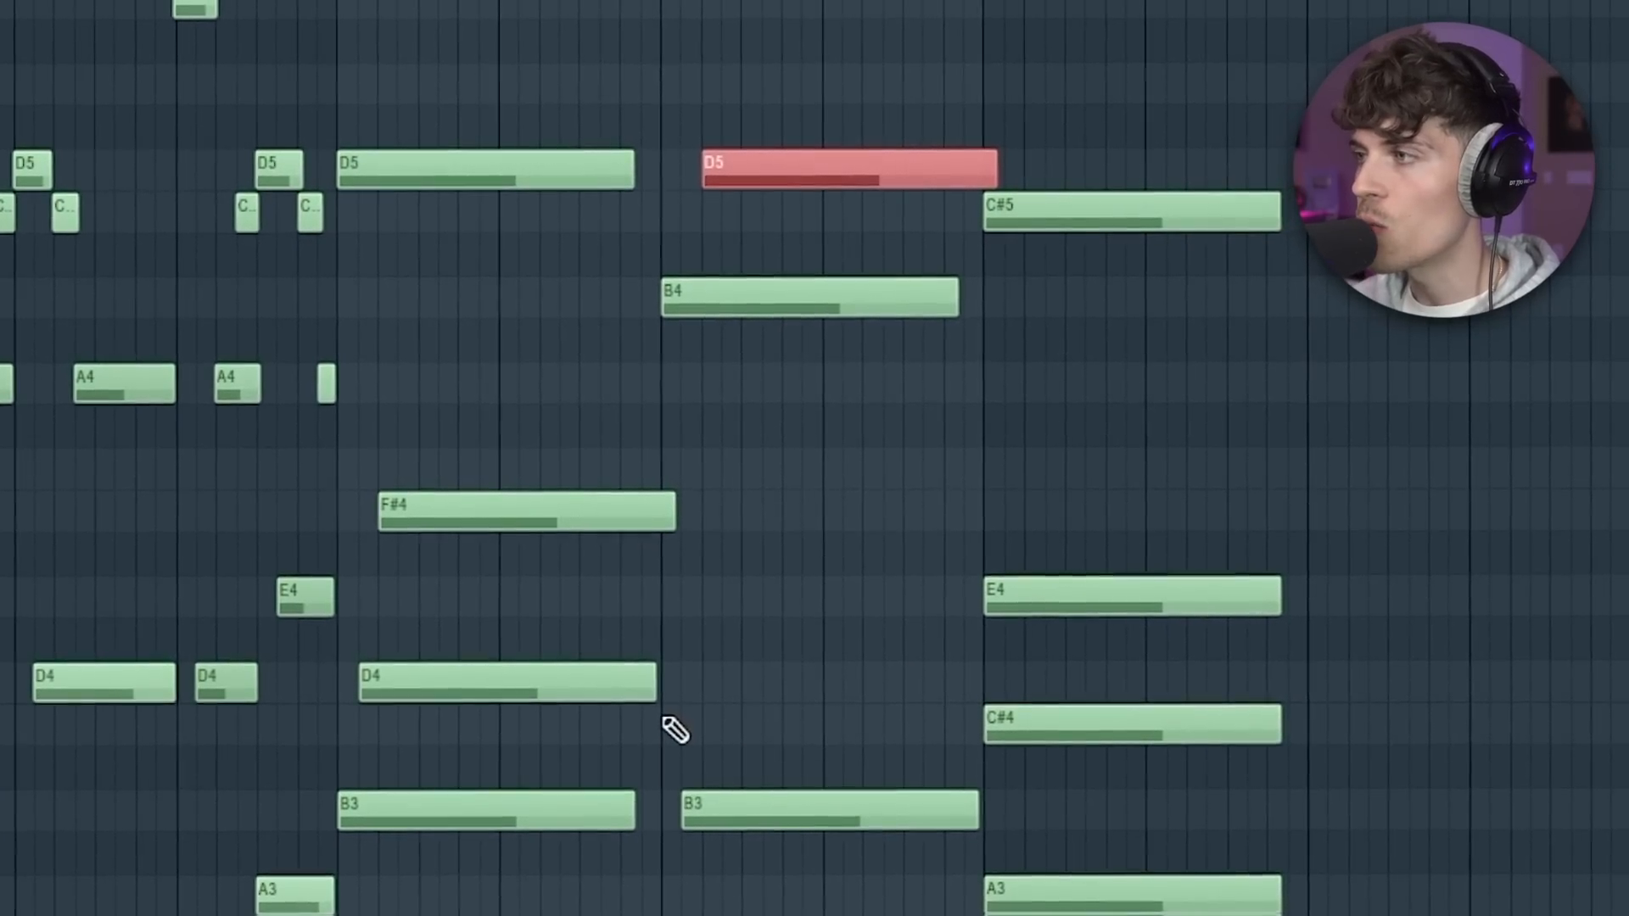
pyautogui.moveTo(1050, 603); pyautogui.dragTo(1072, 602)
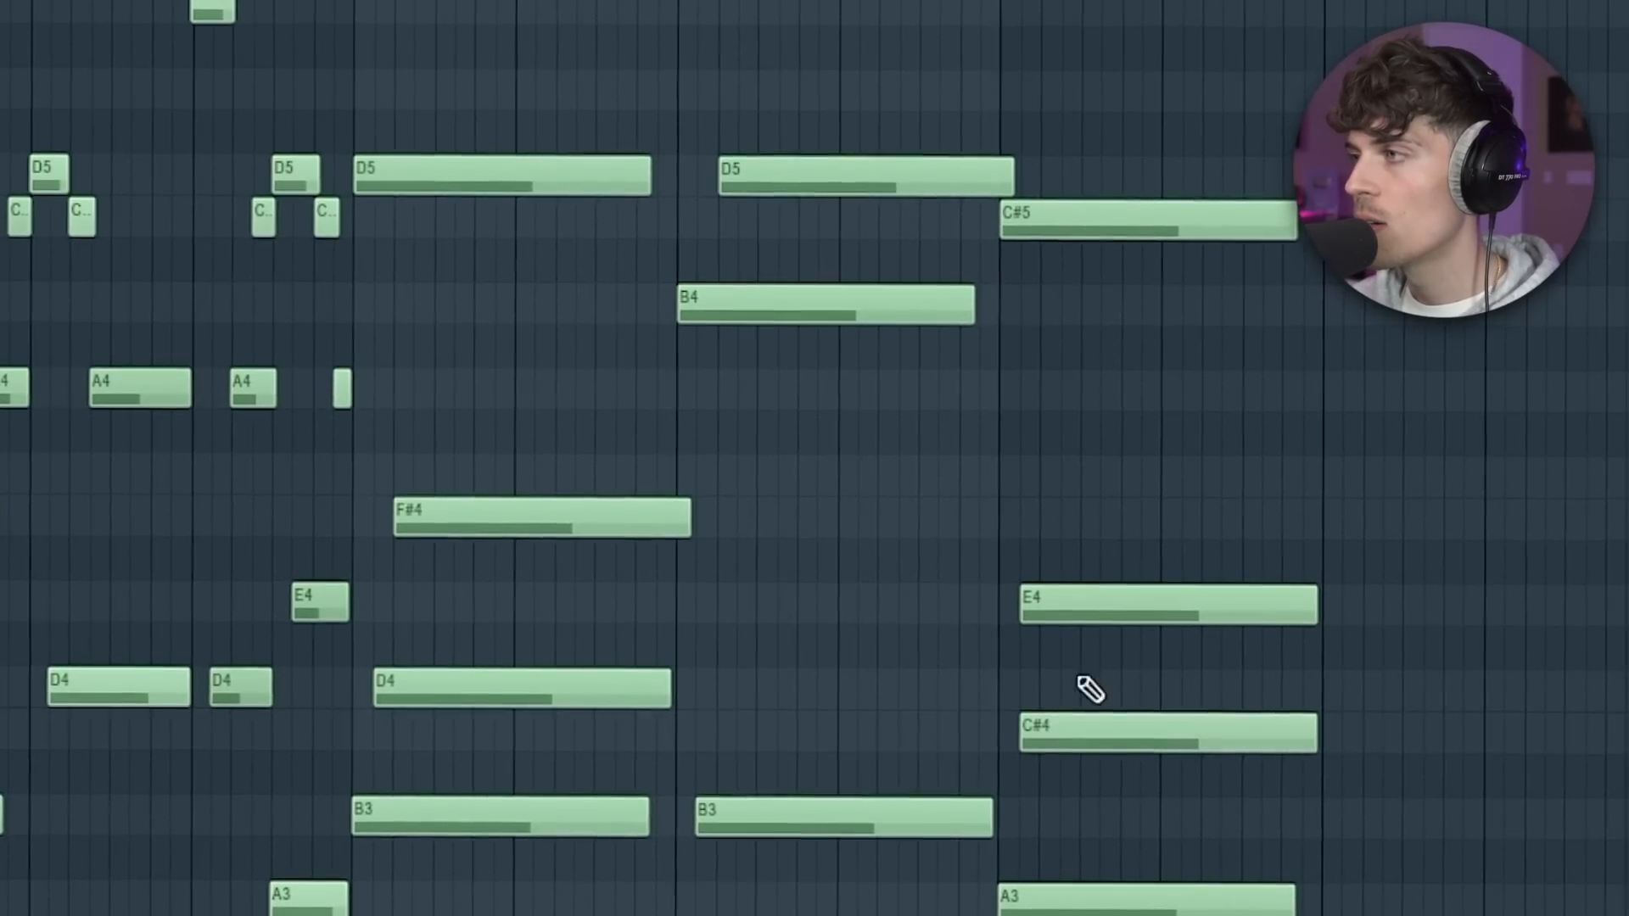
pyautogui.moveTo(1095, 670); pyautogui.dragTo(1135, 804)
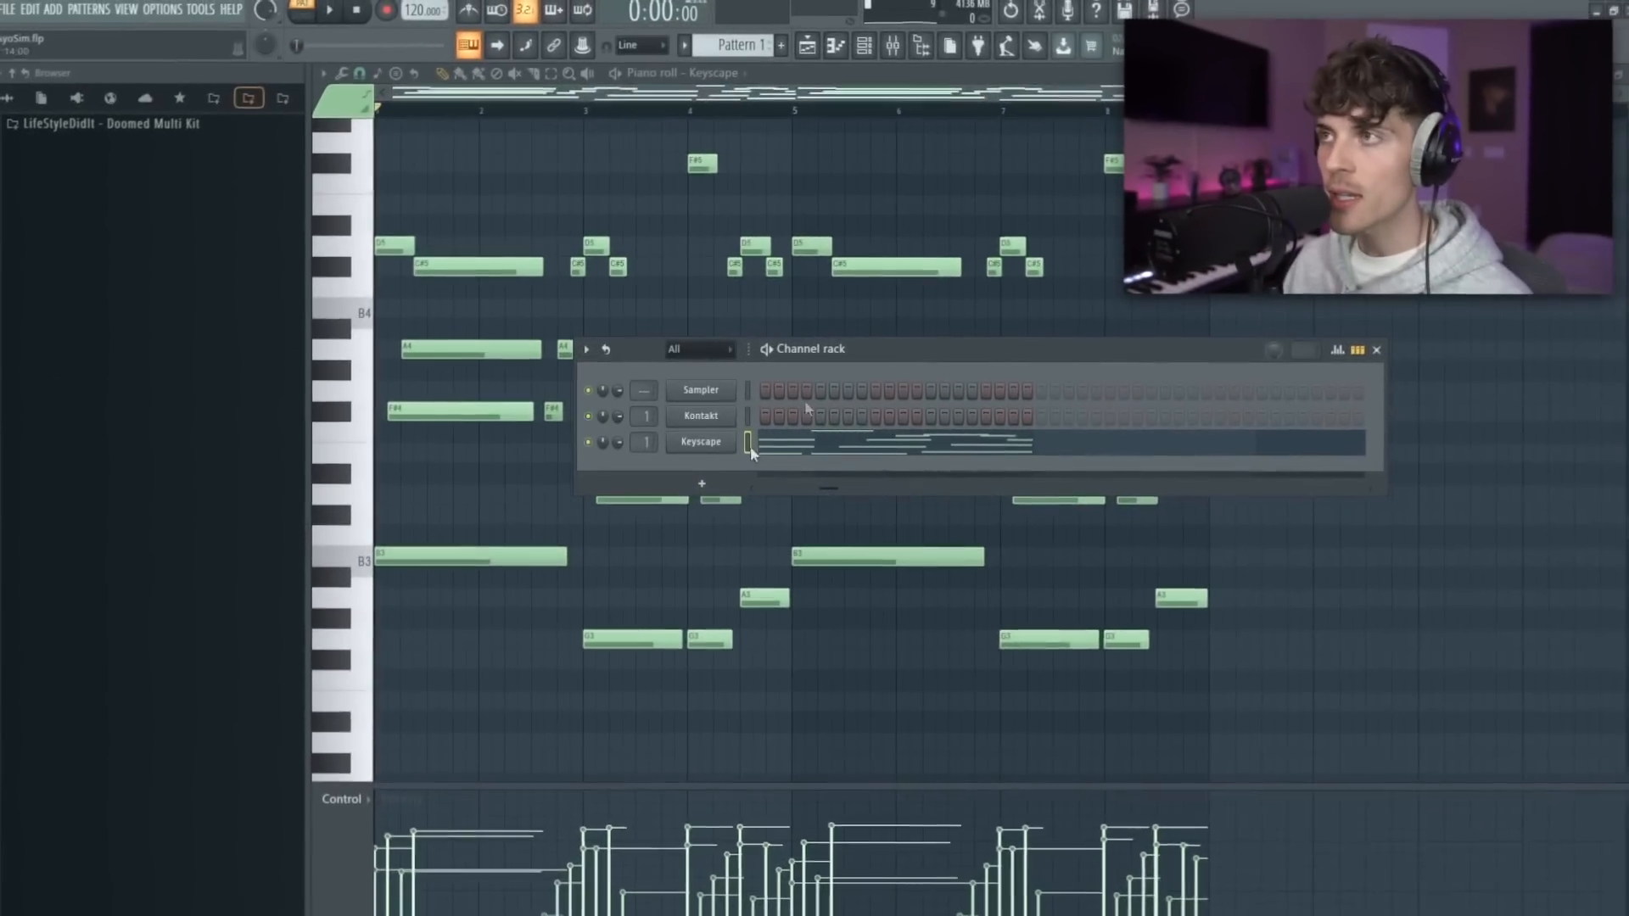
# Step: Check the effects on Insert 1 in the mixer, and paste the Keyscape notes into the Kontakt channel an octave higher
pyautogui.click(892, 46)
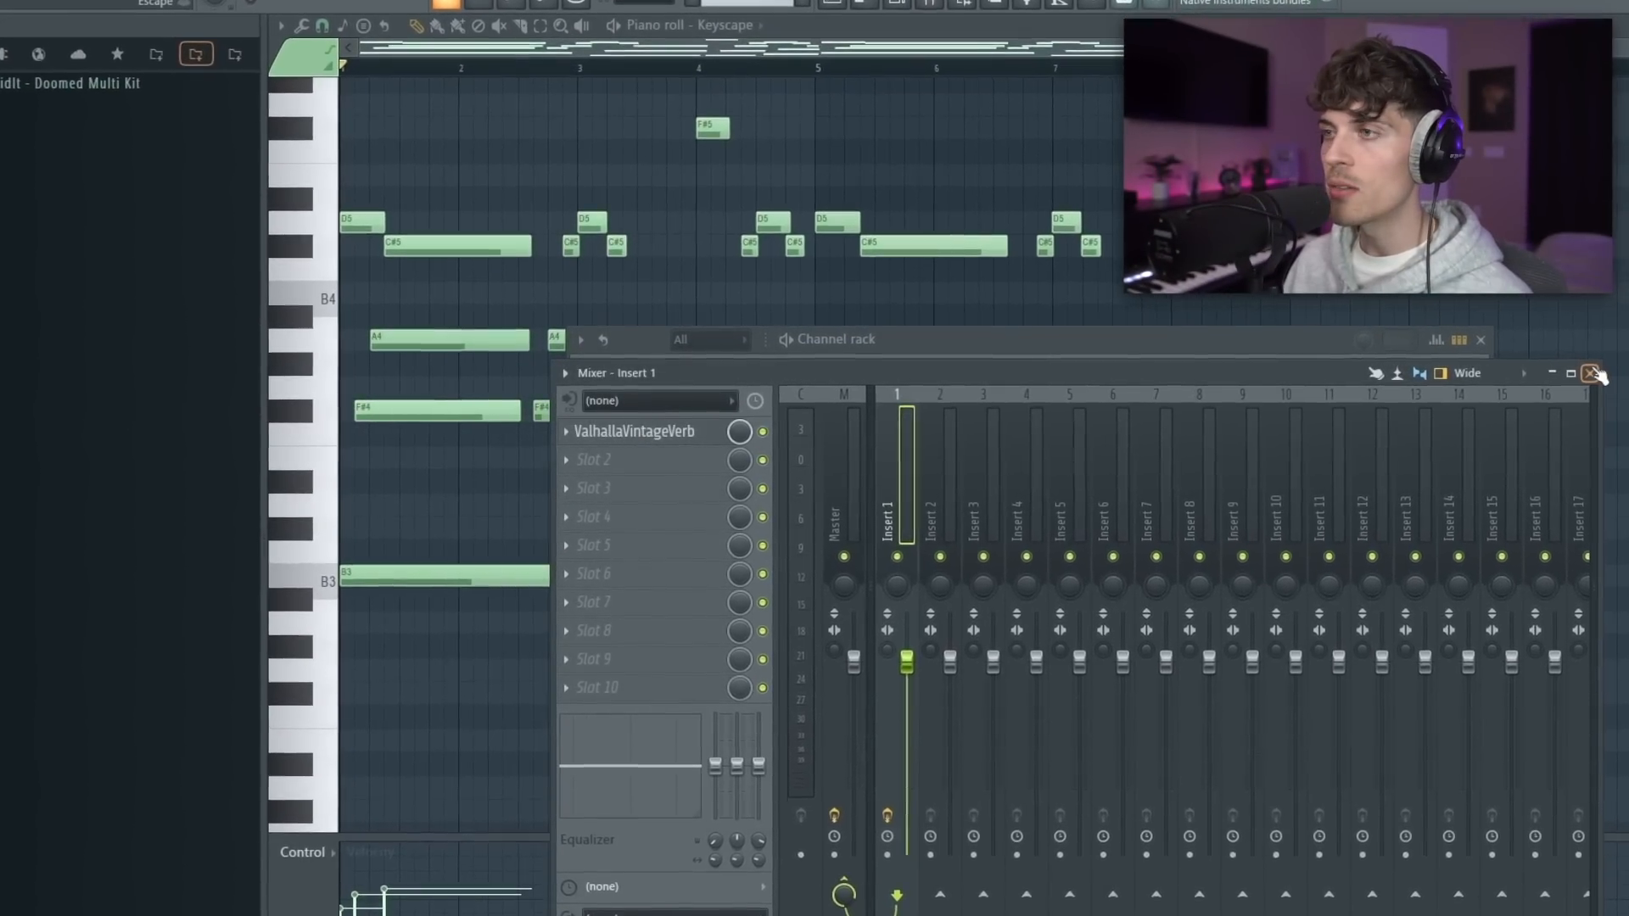
pyautogui.click(1566, 374)
pyautogui.click(692, 443)
pyautogui.hotkey('ctrl', 'v')
pyautogui.click(643, 452)
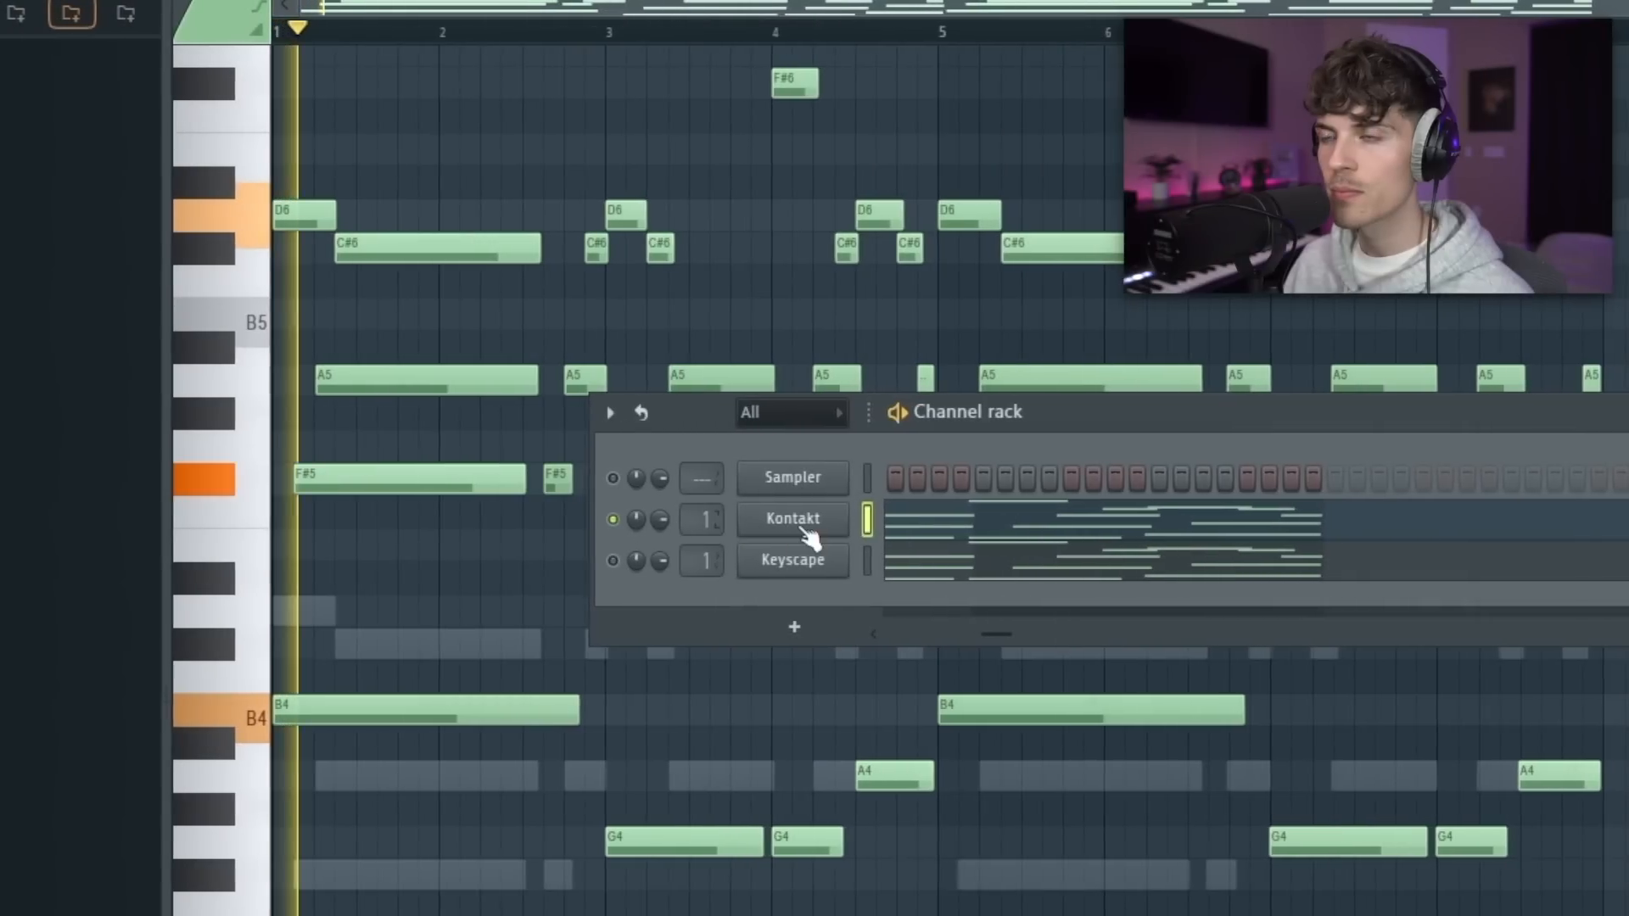
# Step: Route the Kontakt channel to mixer Insert 2 and load an effect plugin into its first slot
pyautogui.press('F6')
pyautogui.press('F6')
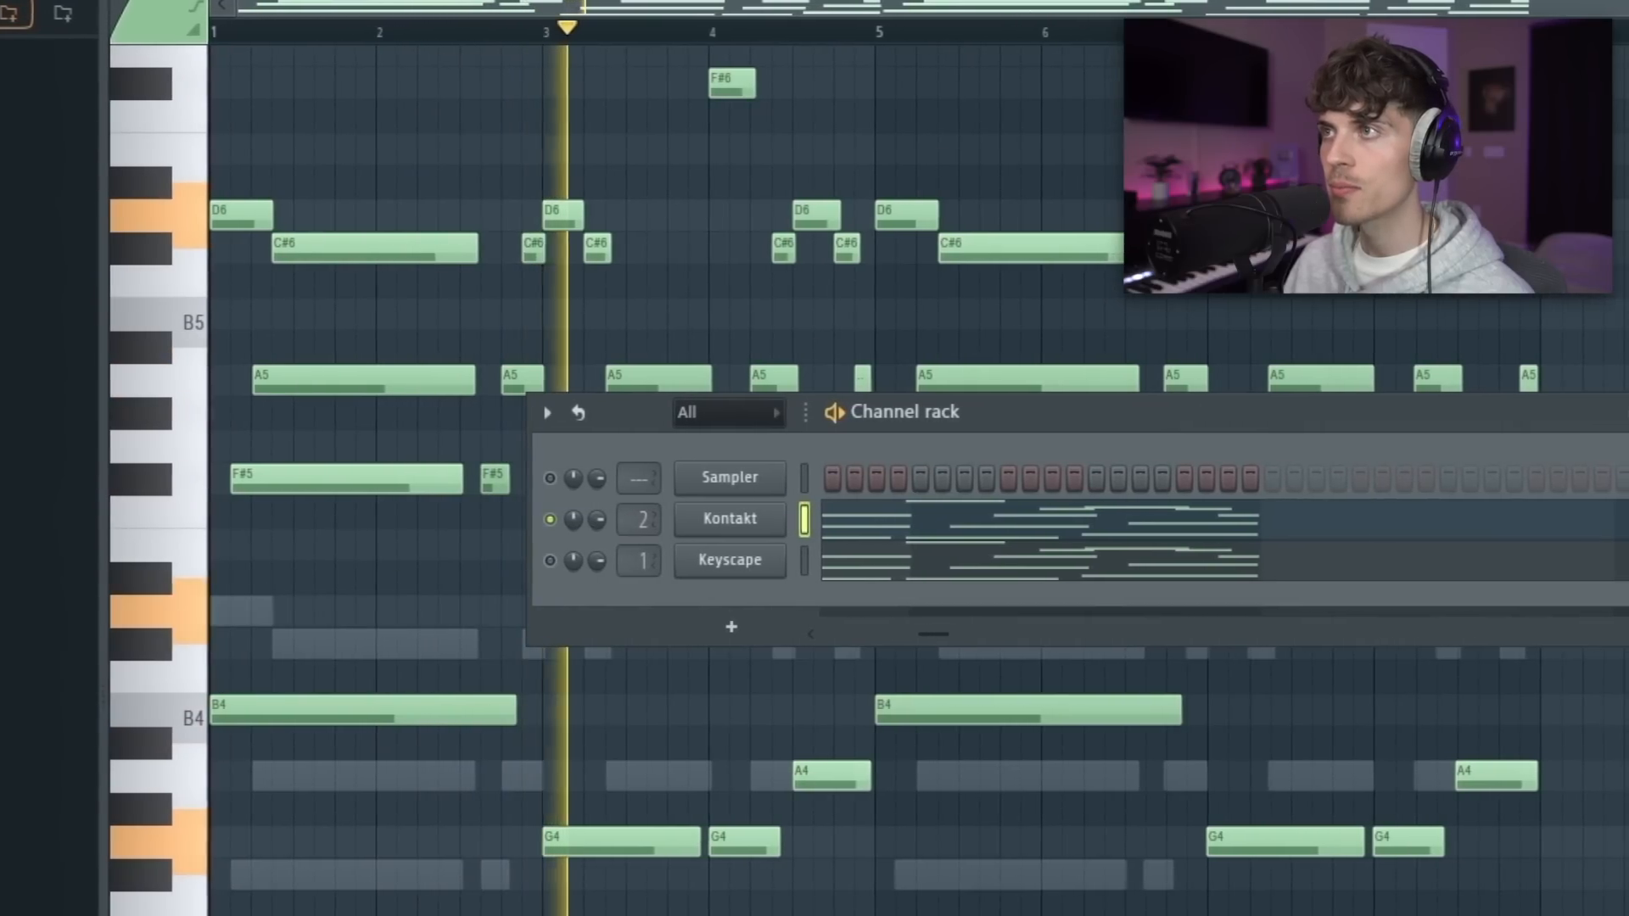
pyautogui.press('F9')
pyautogui.click(582, 553)
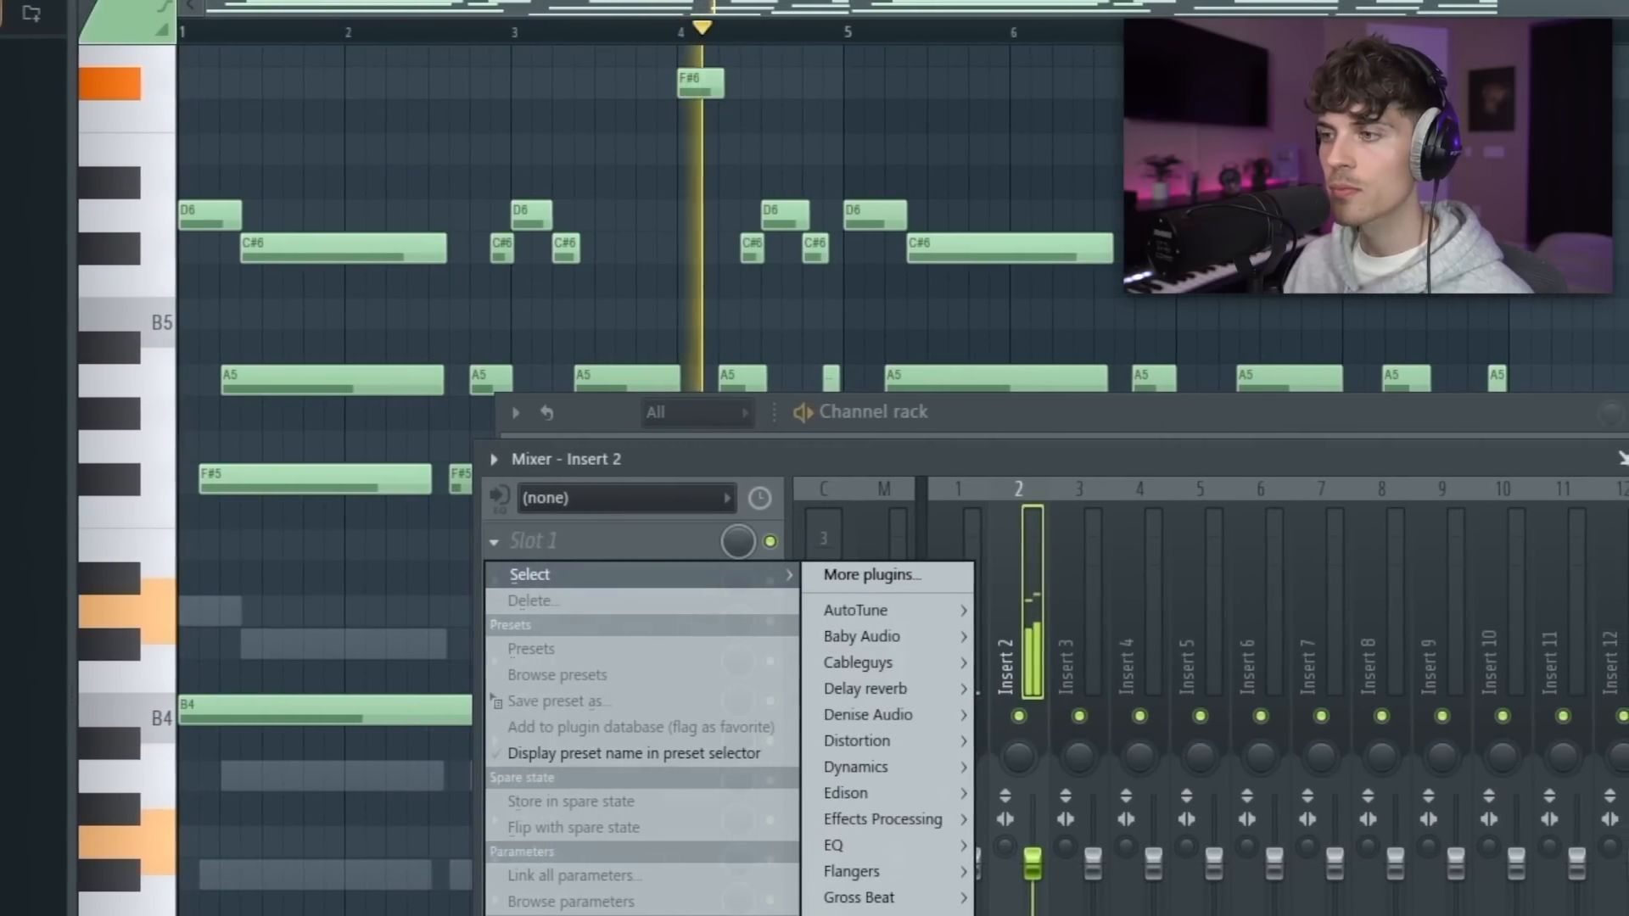
pyautogui.click(1044, 915)
# Step: Switch Fruity Delay 3 on Insert 2 to the Ping pong delay model and lower its wet output
pyautogui.moveTo(404, 525); pyautogui.dragTo(373, 751)
pyautogui.moveTo(602, 633); pyautogui.dragTo(602, 679)
pyautogui.moveTo(1467, 732); pyautogui.dragTo(1432, 689)
pyautogui.moveTo(1434, 563); pyautogui.dragTo(1432, 594)
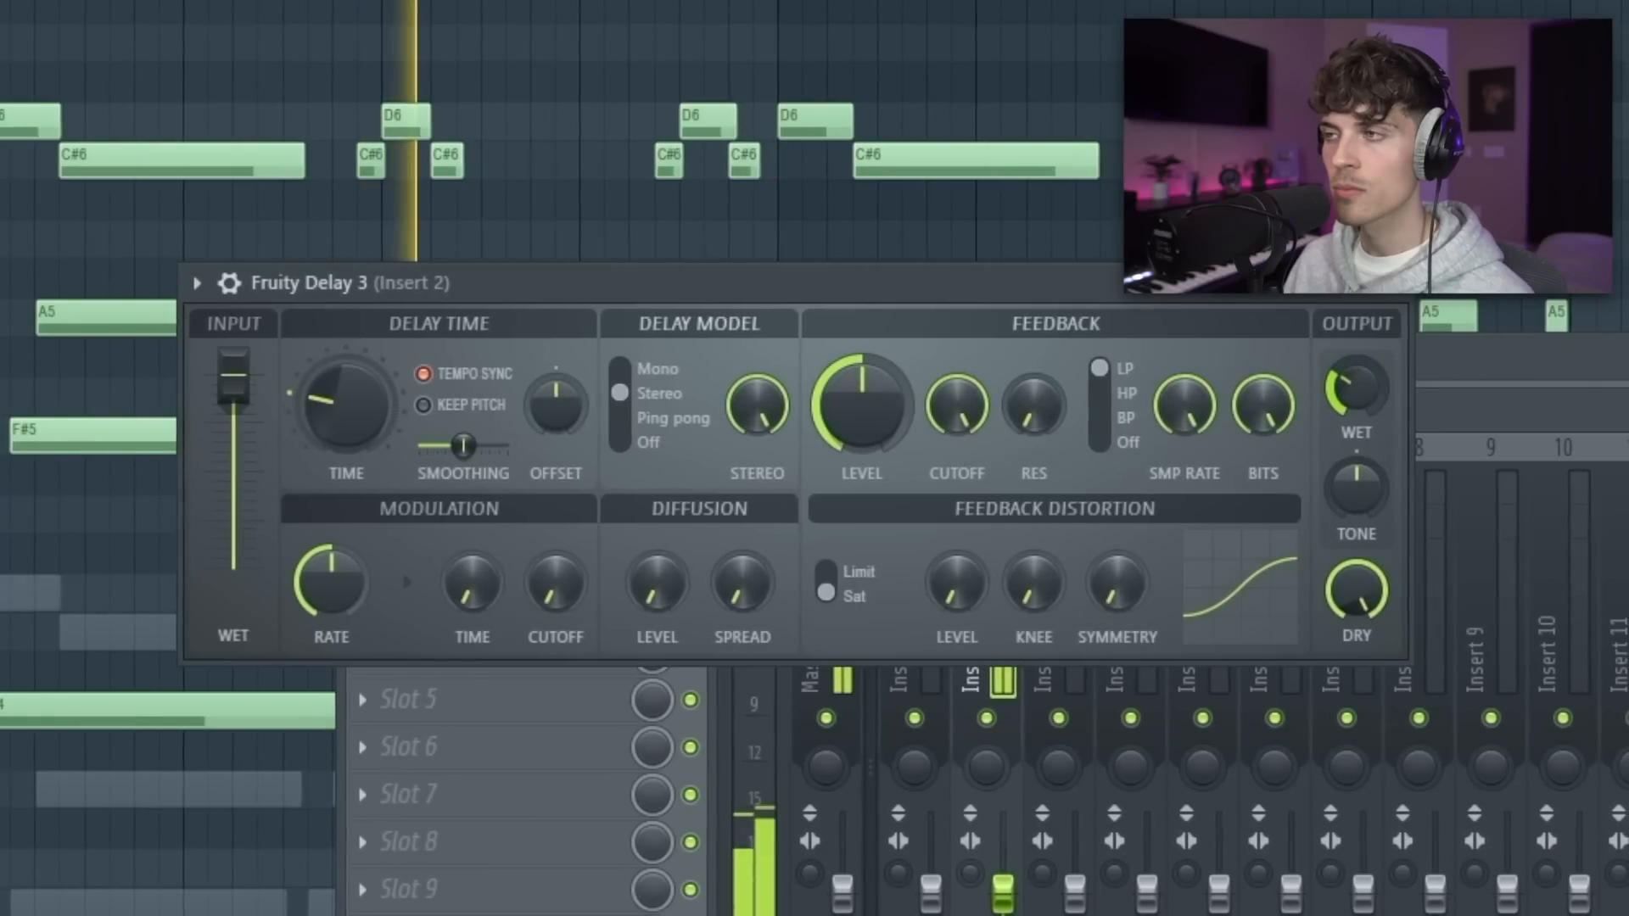
pyautogui.click(672, 417)
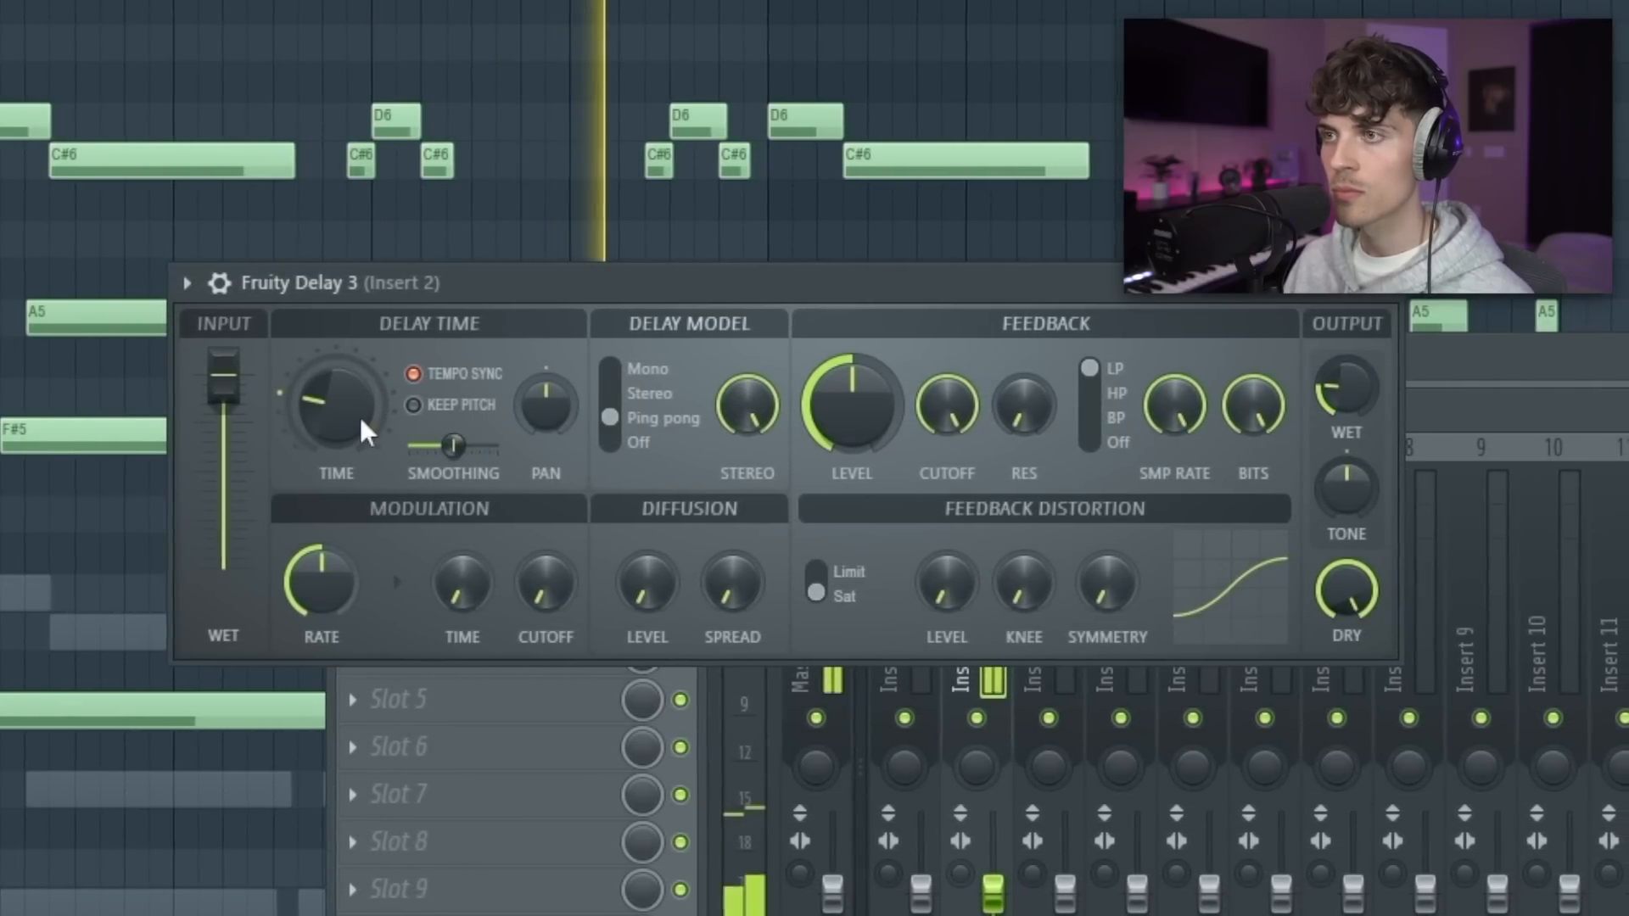
pyautogui.moveTo(1337, 413); pyautogui.dragTo(1337, 436)
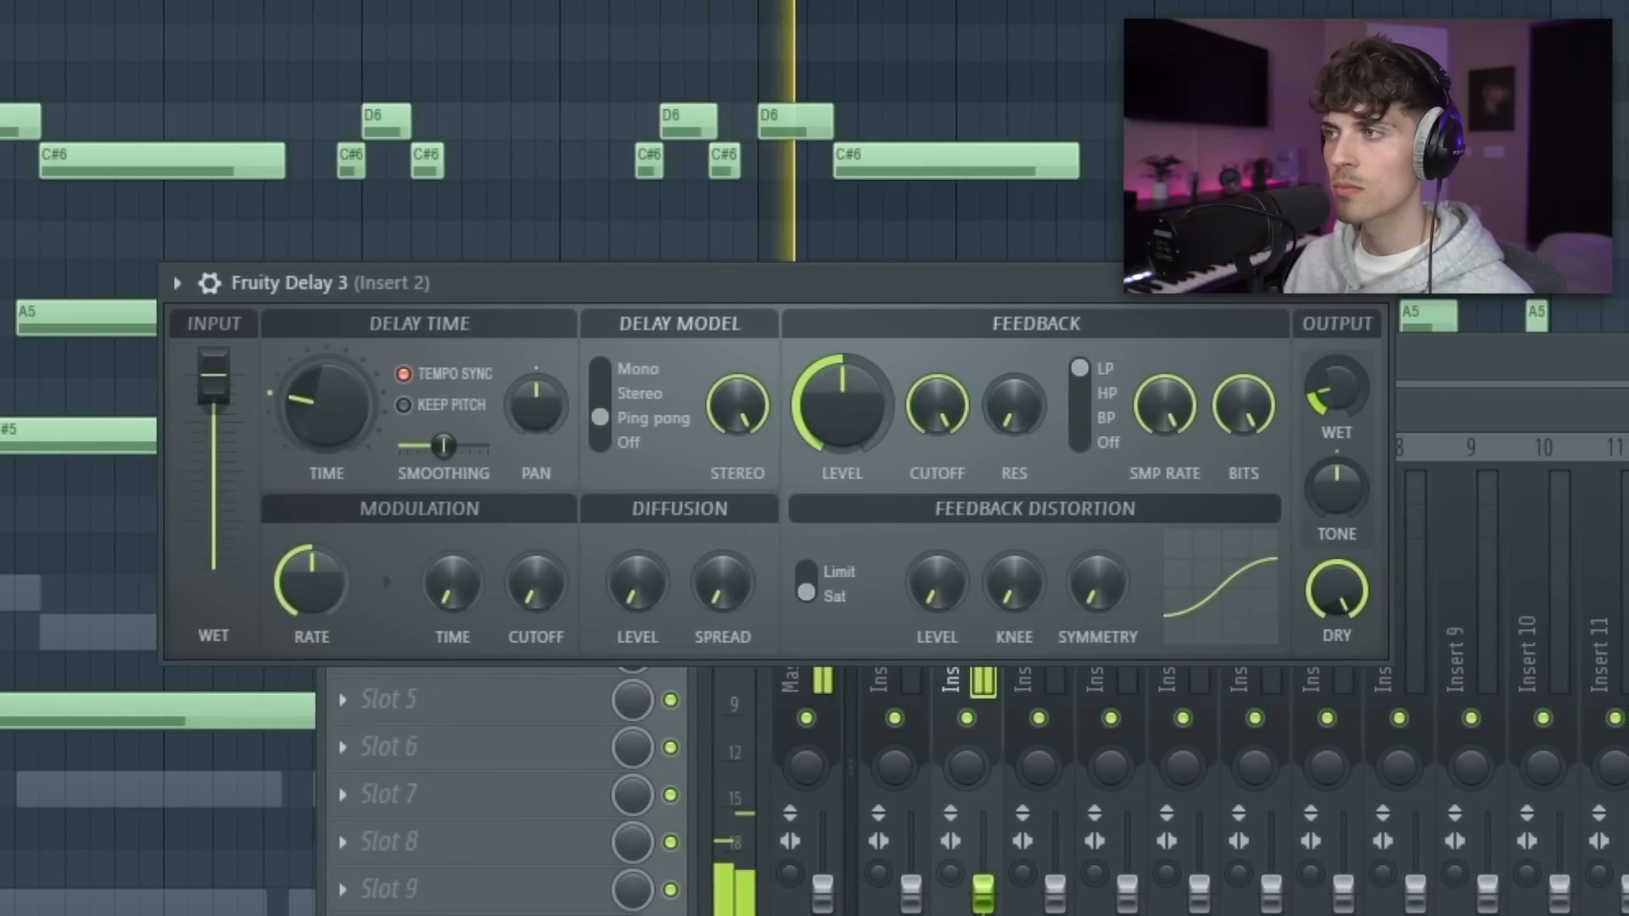
pyautogui.click(1369, 282)
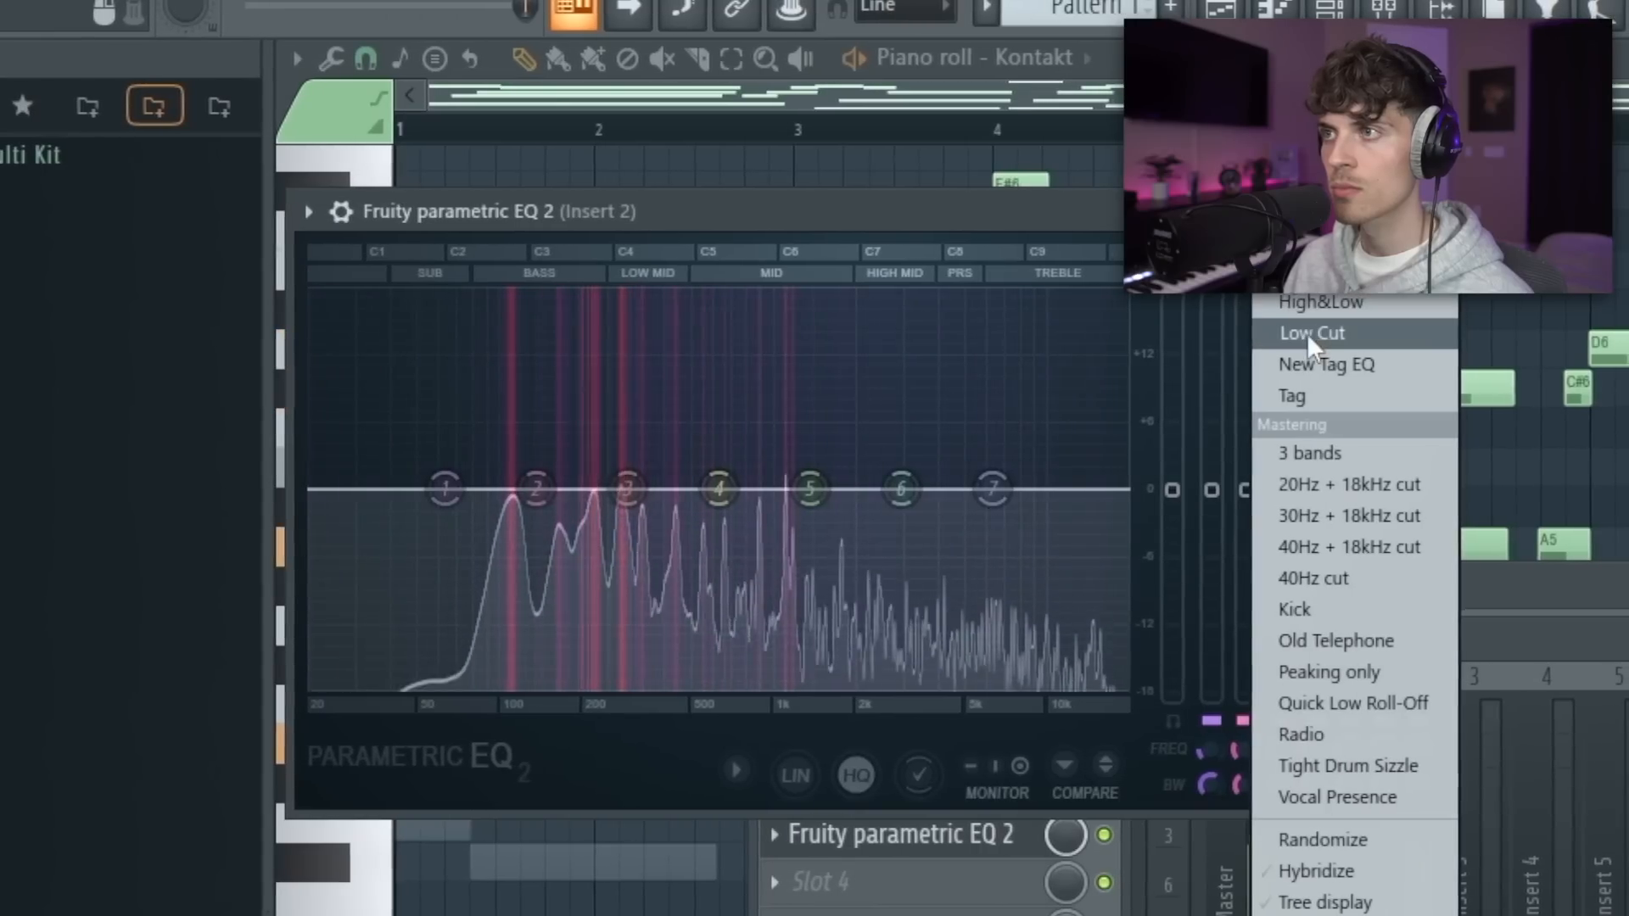
# Step: Apply the Low Cut preset to Fruity parametric EQ 2 on Insert 2
pyautogui.click(1309, 331)
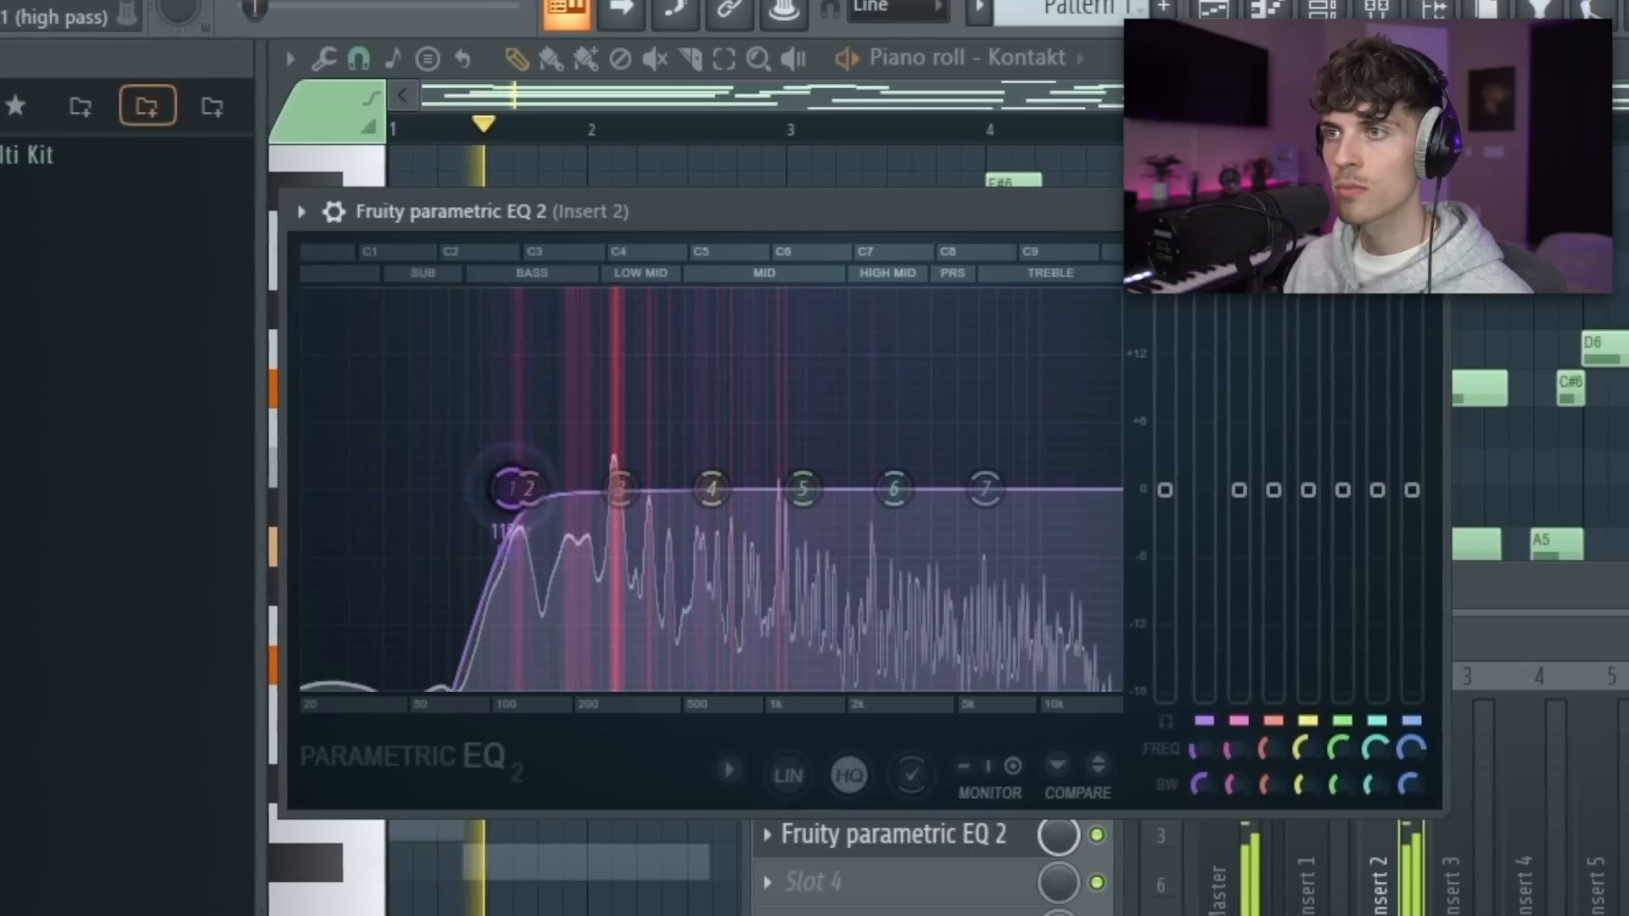
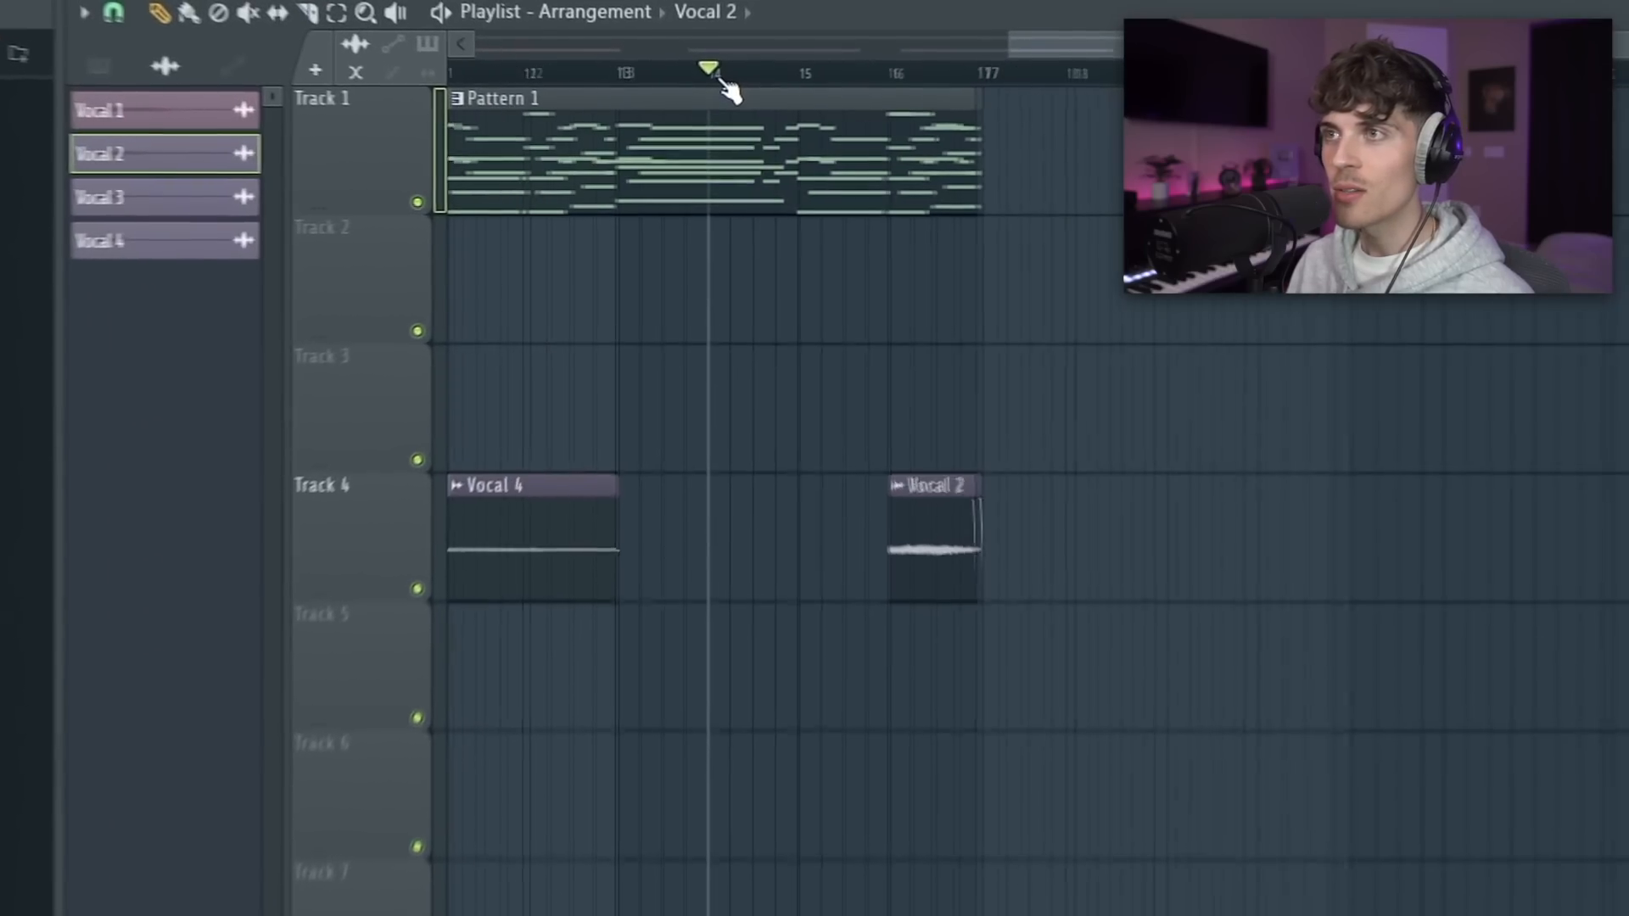
# Step: Split Pattern 1 by channel into separate instrument patterns and move the vocal clips down to Track 6
pyautogui.rightClick(174, 107)
pyautogui.click(270, 601)
pyautogui.moveTo(1442, 475); pyautogui.dragTo(543, 611)
pyautogui.moveTo(547, 624); pyautogui.dragTo(552, 891)
# Step: Remove the extra Kontakt clip after bar 9 on Track 1 and duplicate the arranged instrument clips on Tracks 1 to 3
pyautogui.keyDown('ctrl'); pyautogui.click(647, 580); pyautogui.keyUp('ctrl')
pyautogui.moveTo(547, 160); pyautogui.dragTo(517, 582)
pyautogui.rightClick(1112, 144)
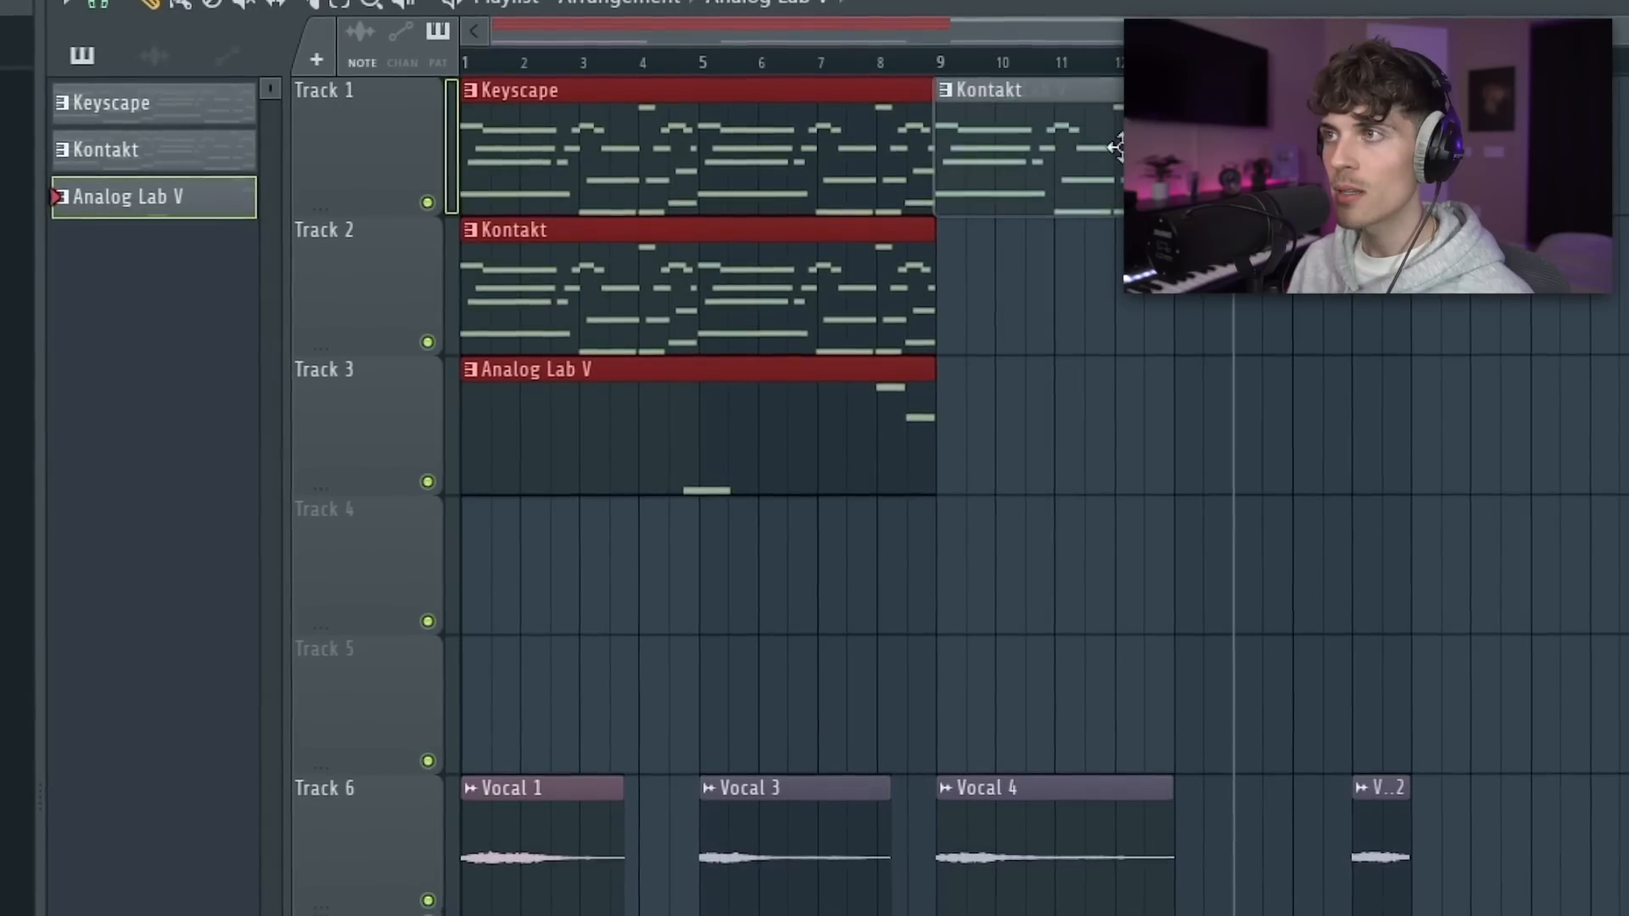
pyautogui.rightClick(1113, 148)
pyautogui.rightClick(1108, 150)
pyautogui.moveTo(963, 509); pyautogui.dragTo(625, 134)
pyautogui.hotkey('ctrl', 'b')
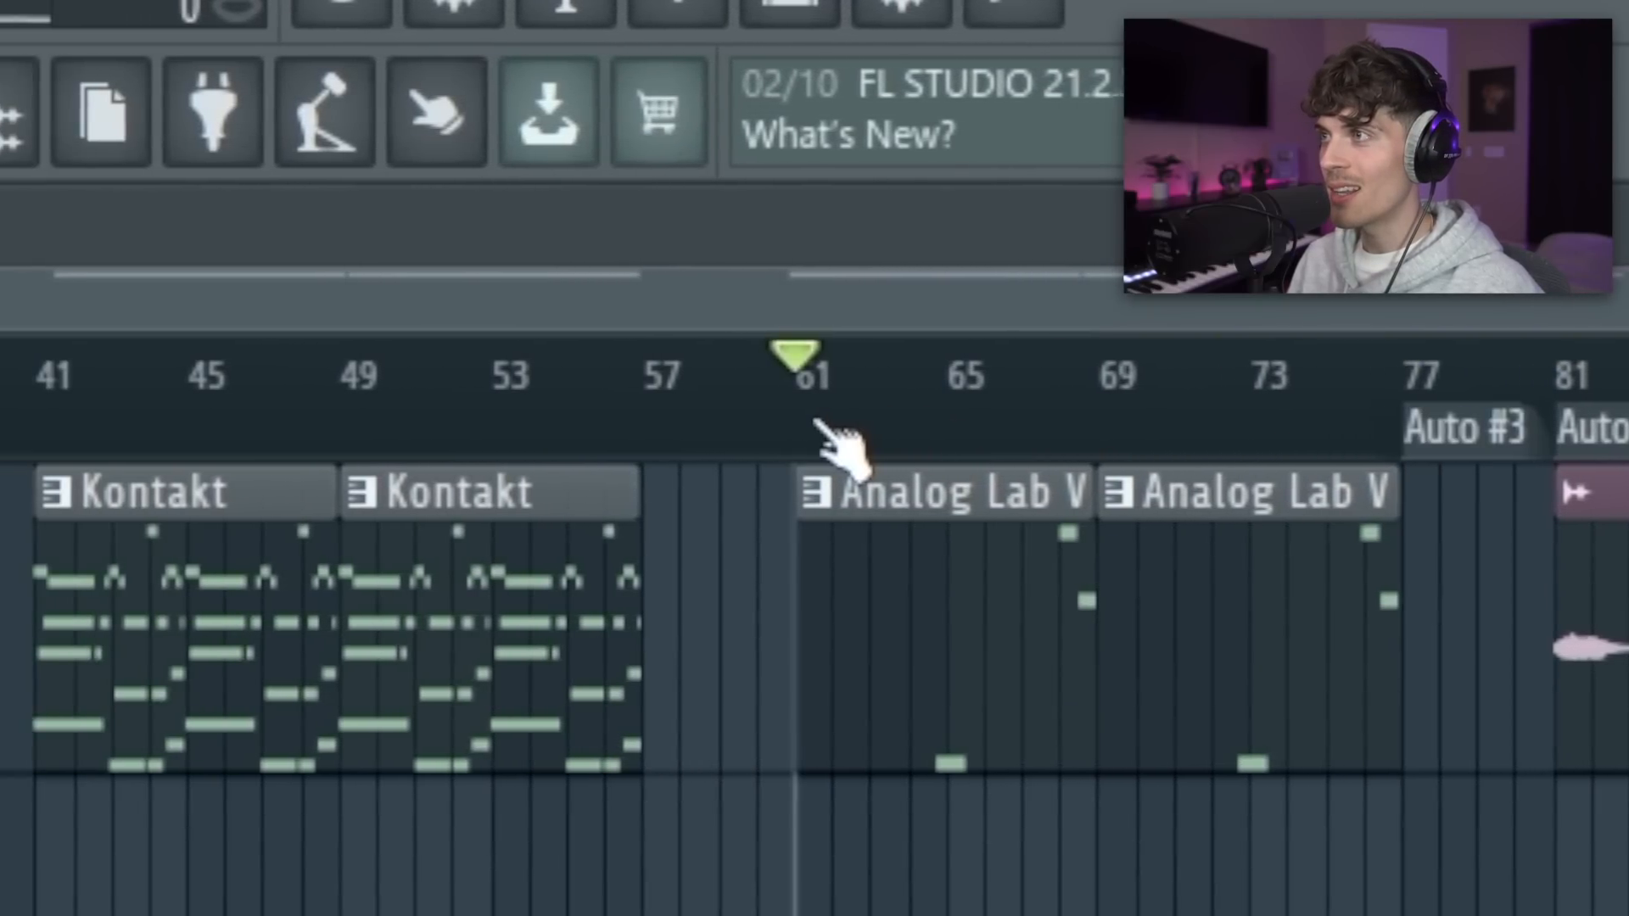
# Step: Add automatic time markers at the starts and ends of the stem sections, including bars 41, 37 and 21
pyautogui.moveTo(360, 384); pyautogui.dragTo(328, 398)
pyautogui.hotkey('ctrl', 't')
pyautogui.moveTo(136, 441); pyautogui.dragTo(175, 437)
pyautogui.hotkey('ctrl', 't')
pyautogui.click(132, 419)
pyautogui.hotkey('ctrl', 't')
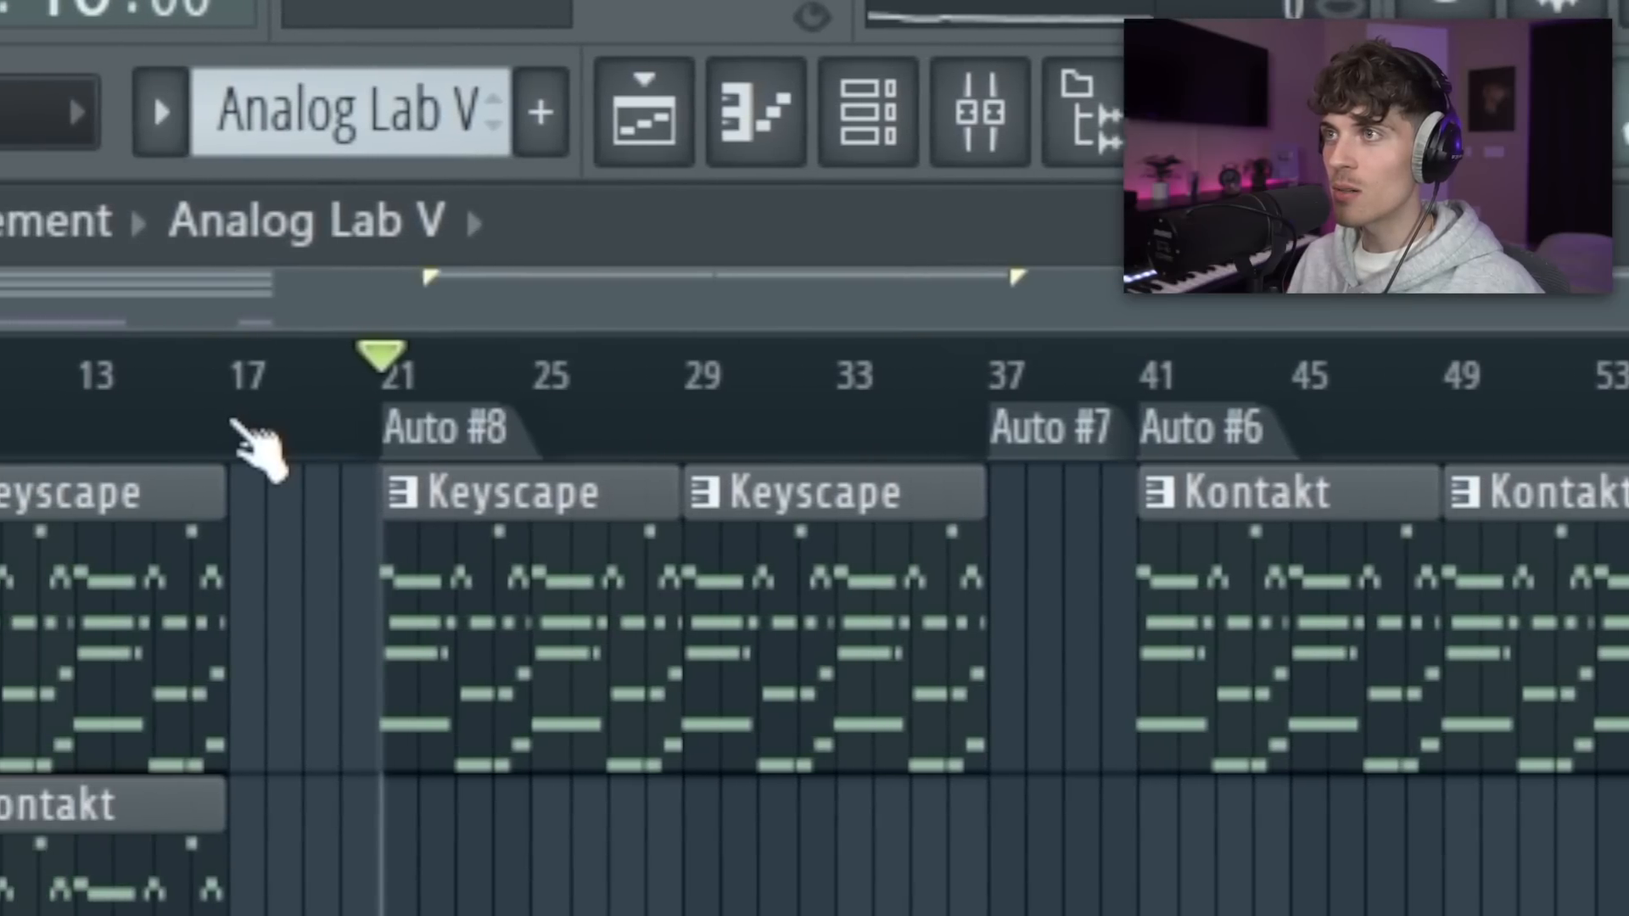
pyautogui.click(99, 425)
pyautogui.hotkey('ctrl', 't')
# Step: Bypass the Fruity soft clipper on the master and set the WAV bit depth to 24Bit int for rendering the full song selection
pyautogui.hotkey('ctrl', 'a')
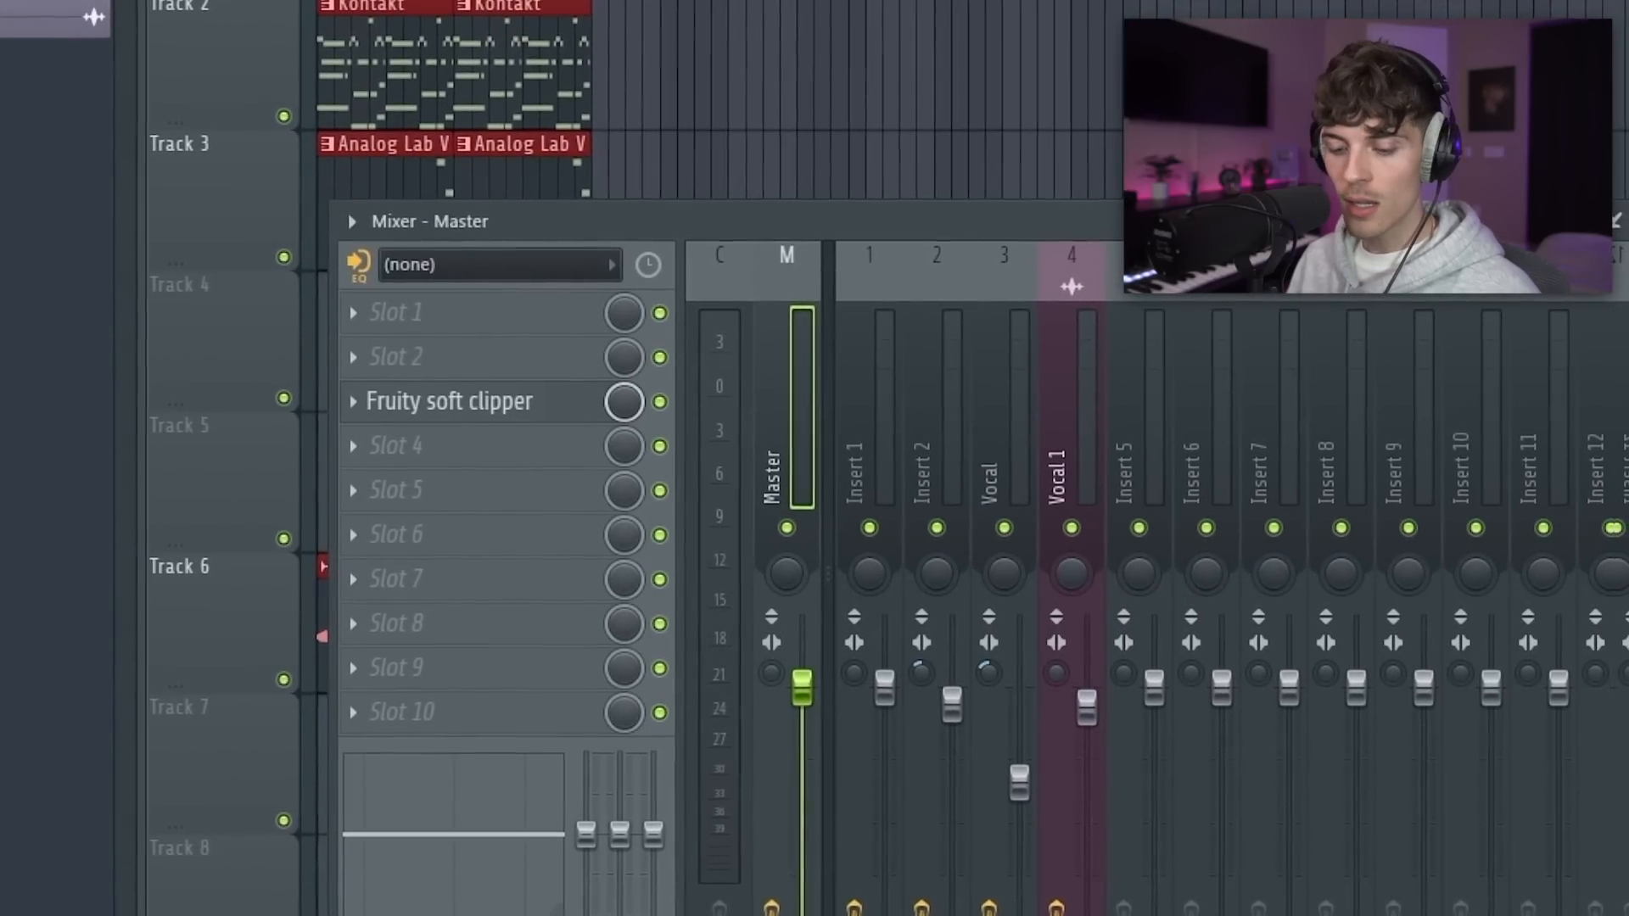
pyautogui.click(658, 414)
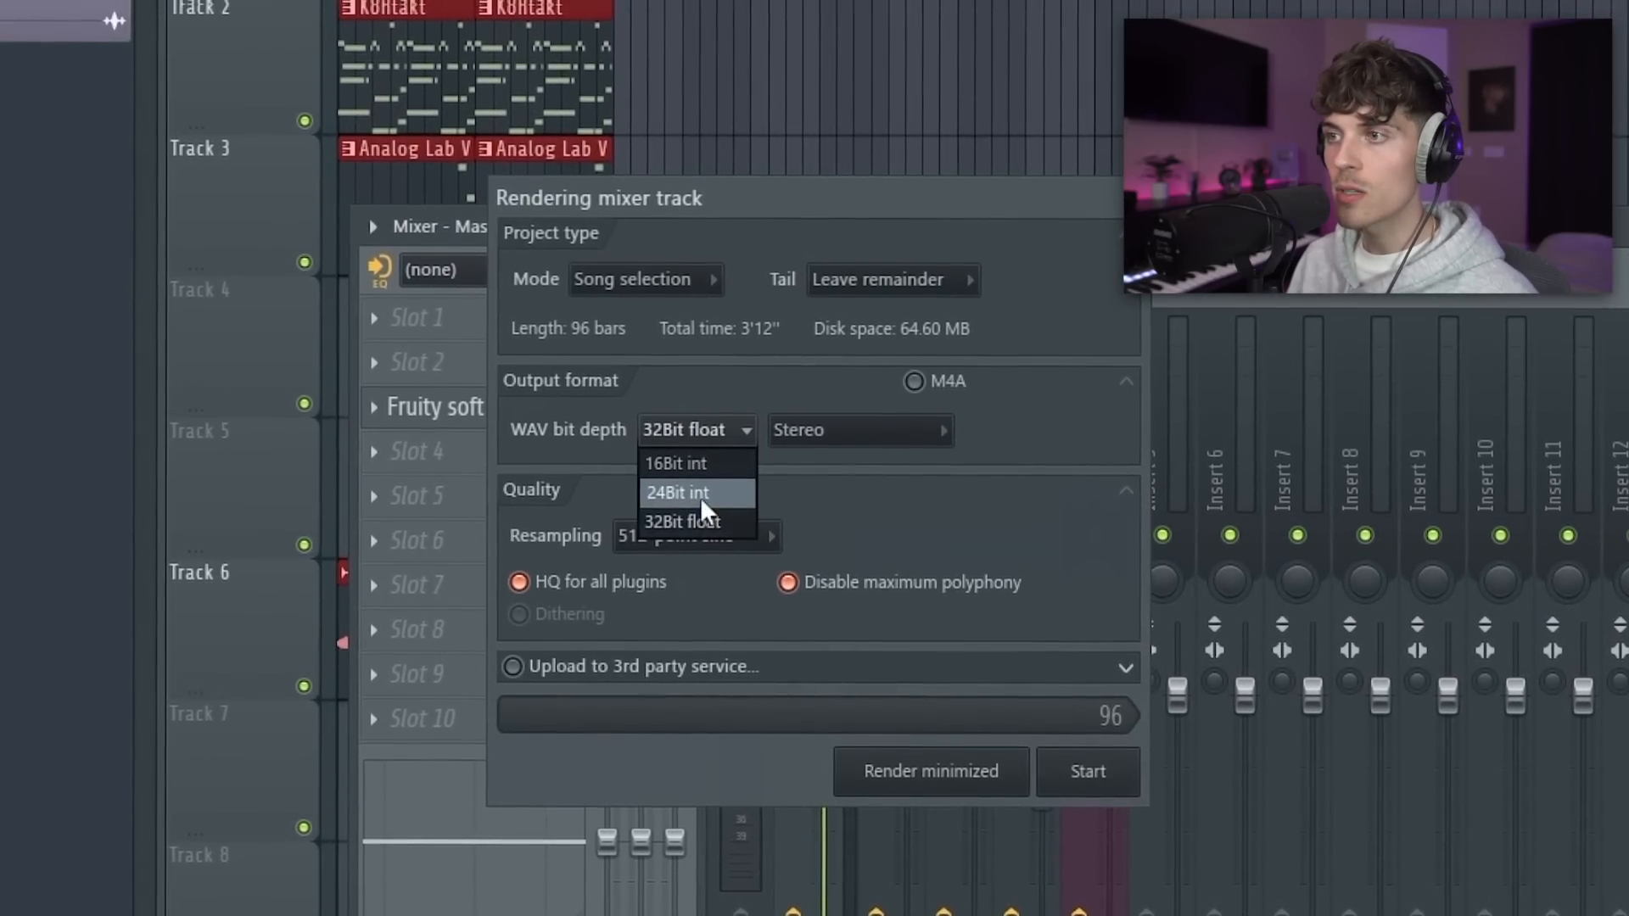
pyautogui.click(700, 497)
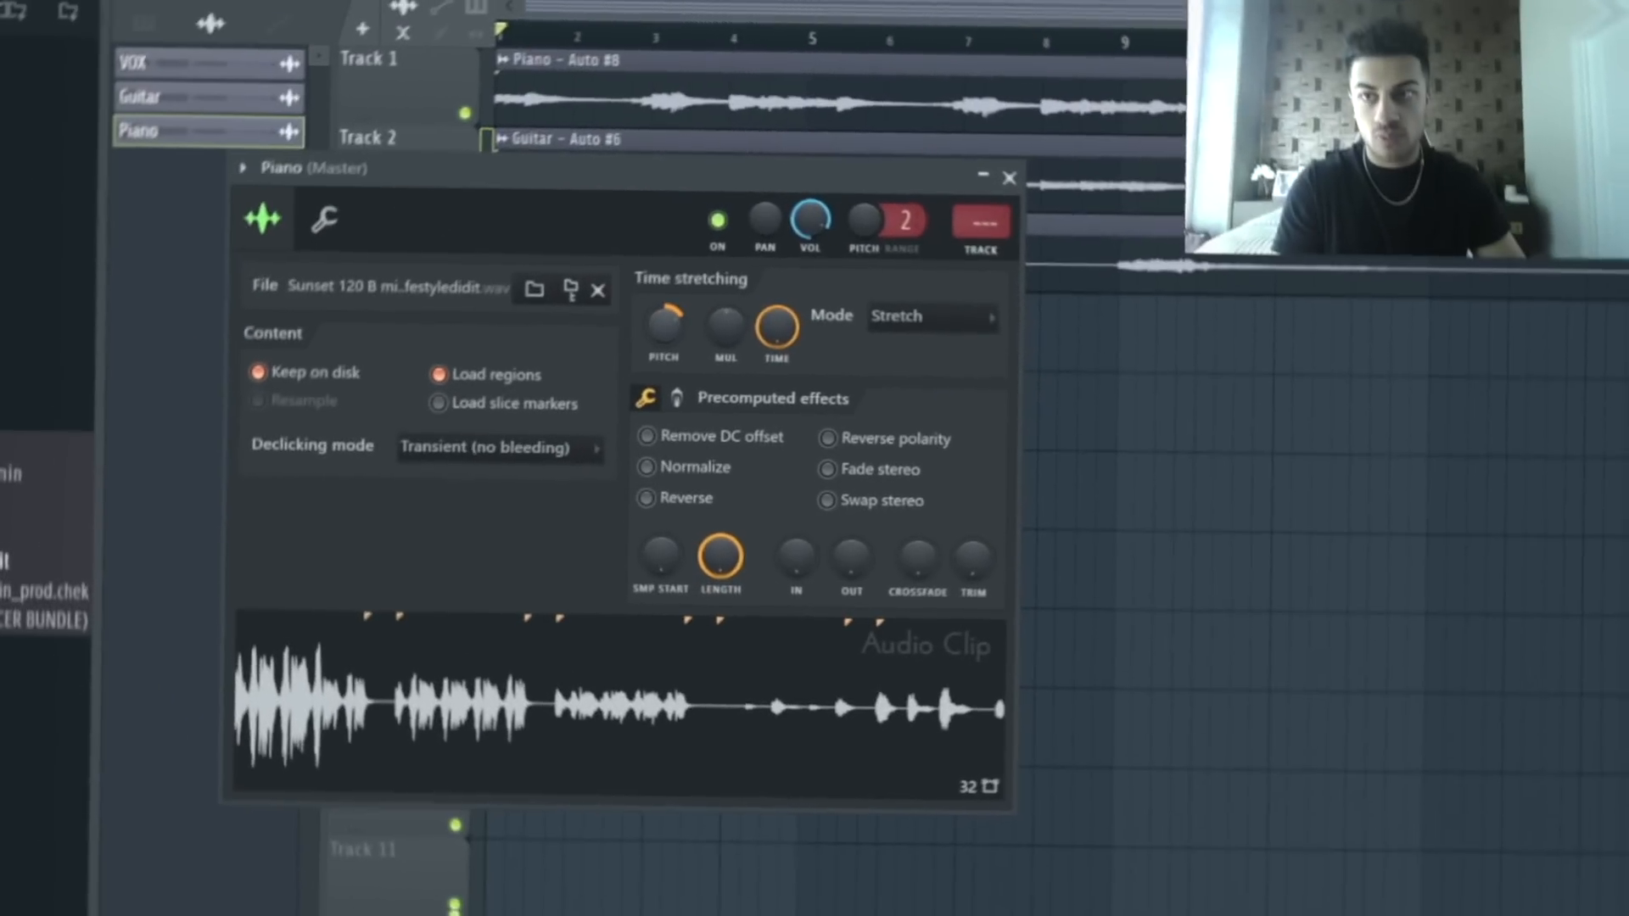
# Step: Open the Guitar and VOX audio clips' settings in turn to adjust their time-stretching pitch
pyautogui.doubleClick(688, 109)
pyautogui.doubleClick(724, 149)
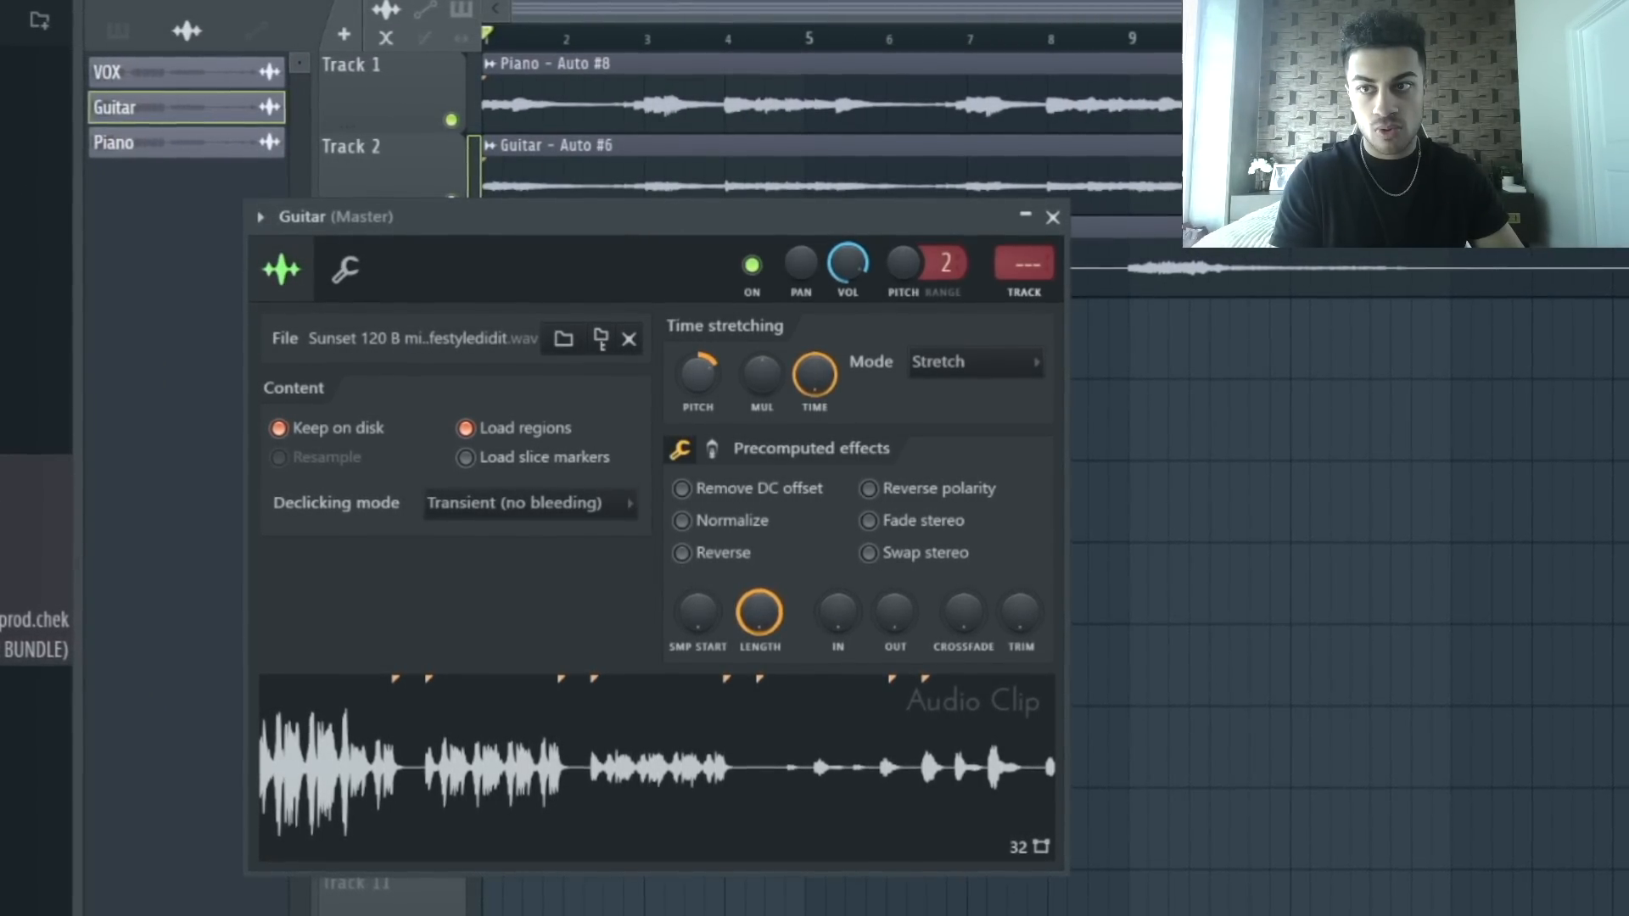
pyautogui.doubleClick(712, 214)
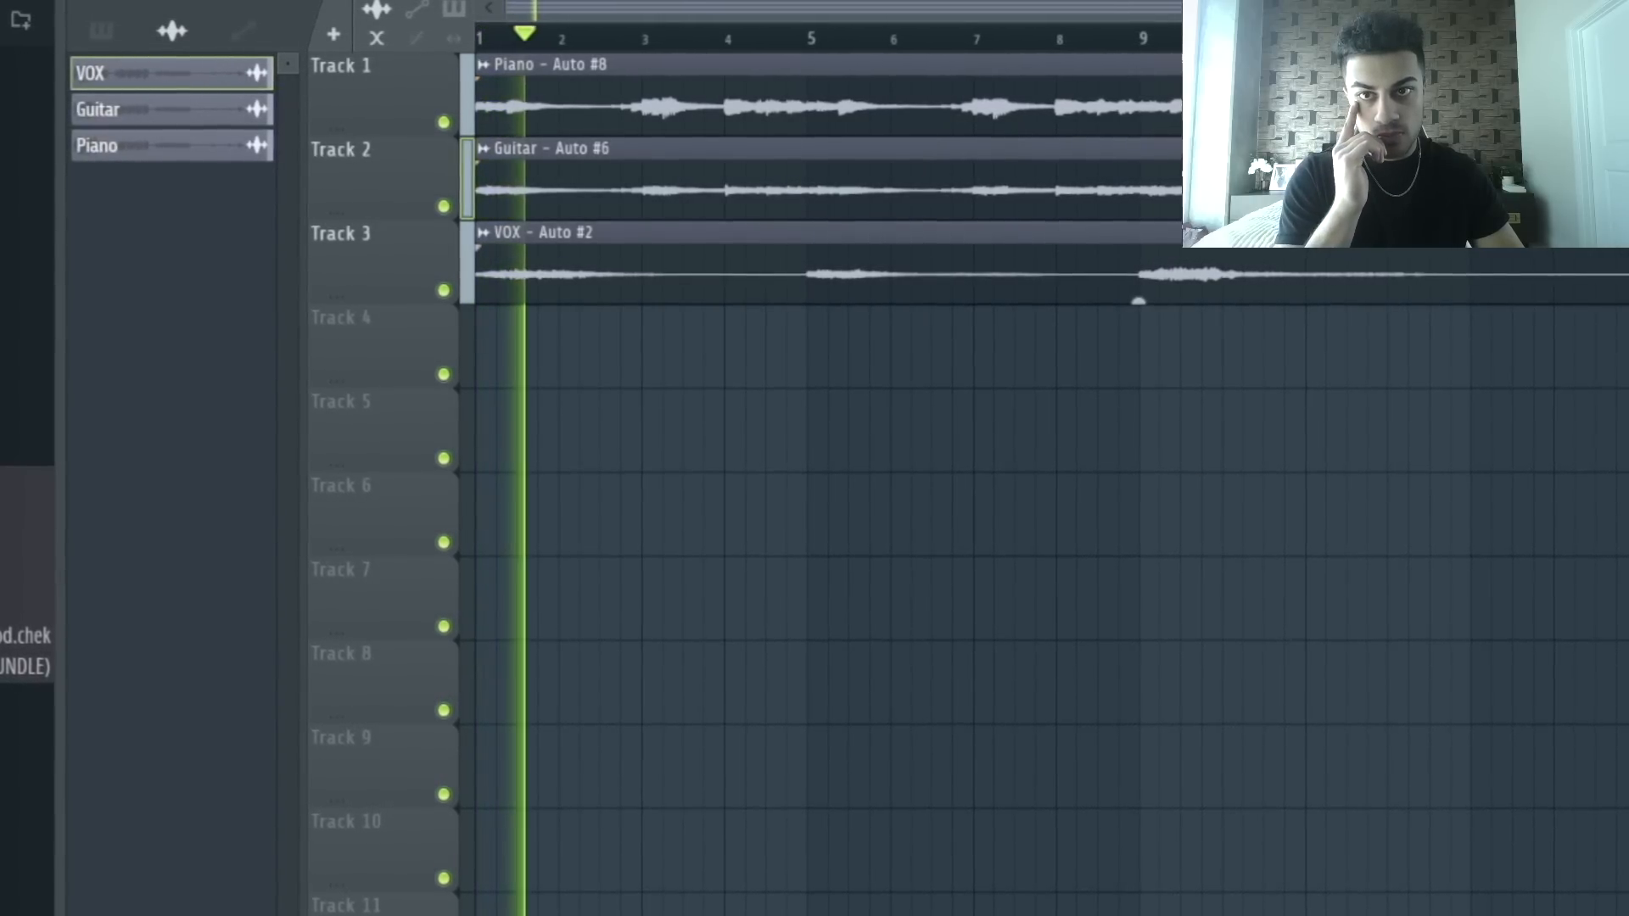
# Step: Set the dry/wet mix of the Basic Ping-Pong Delay ETERNITY on the Piano insert to 0.184
pyautogui.scroll(-1, 689, 13)
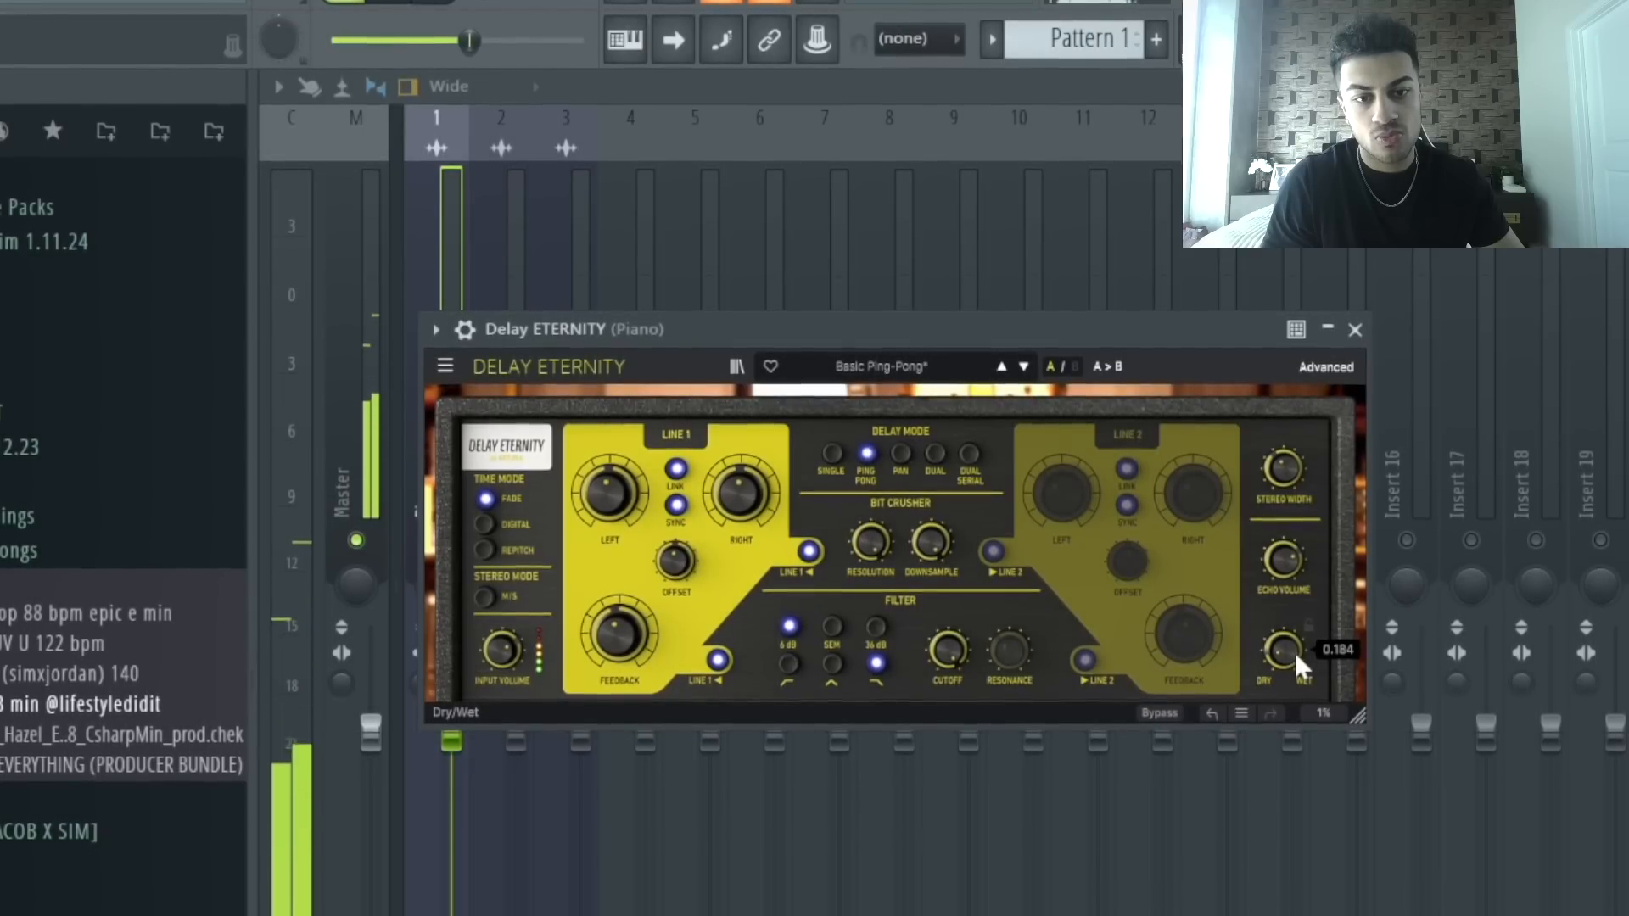
pyautogui.click(1355, 326)
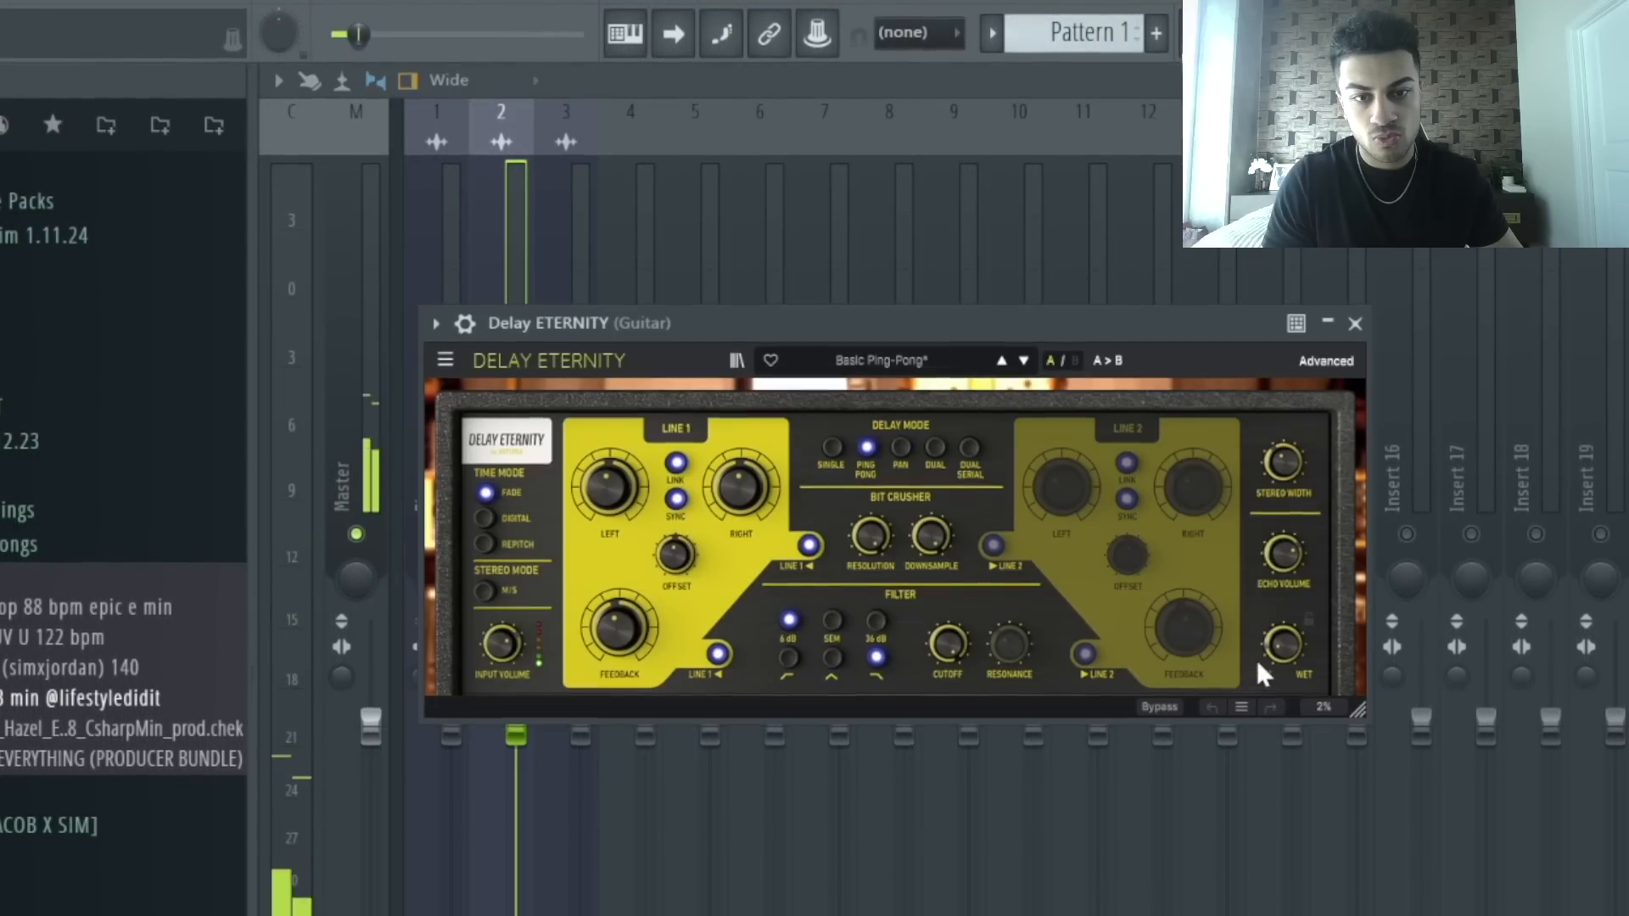
# Step: Close the Guitar's delay and load the Crash [ Magic 8 ] and Hi Hat [ clean ] samples as channels
pyautogui.click(1355, 320)
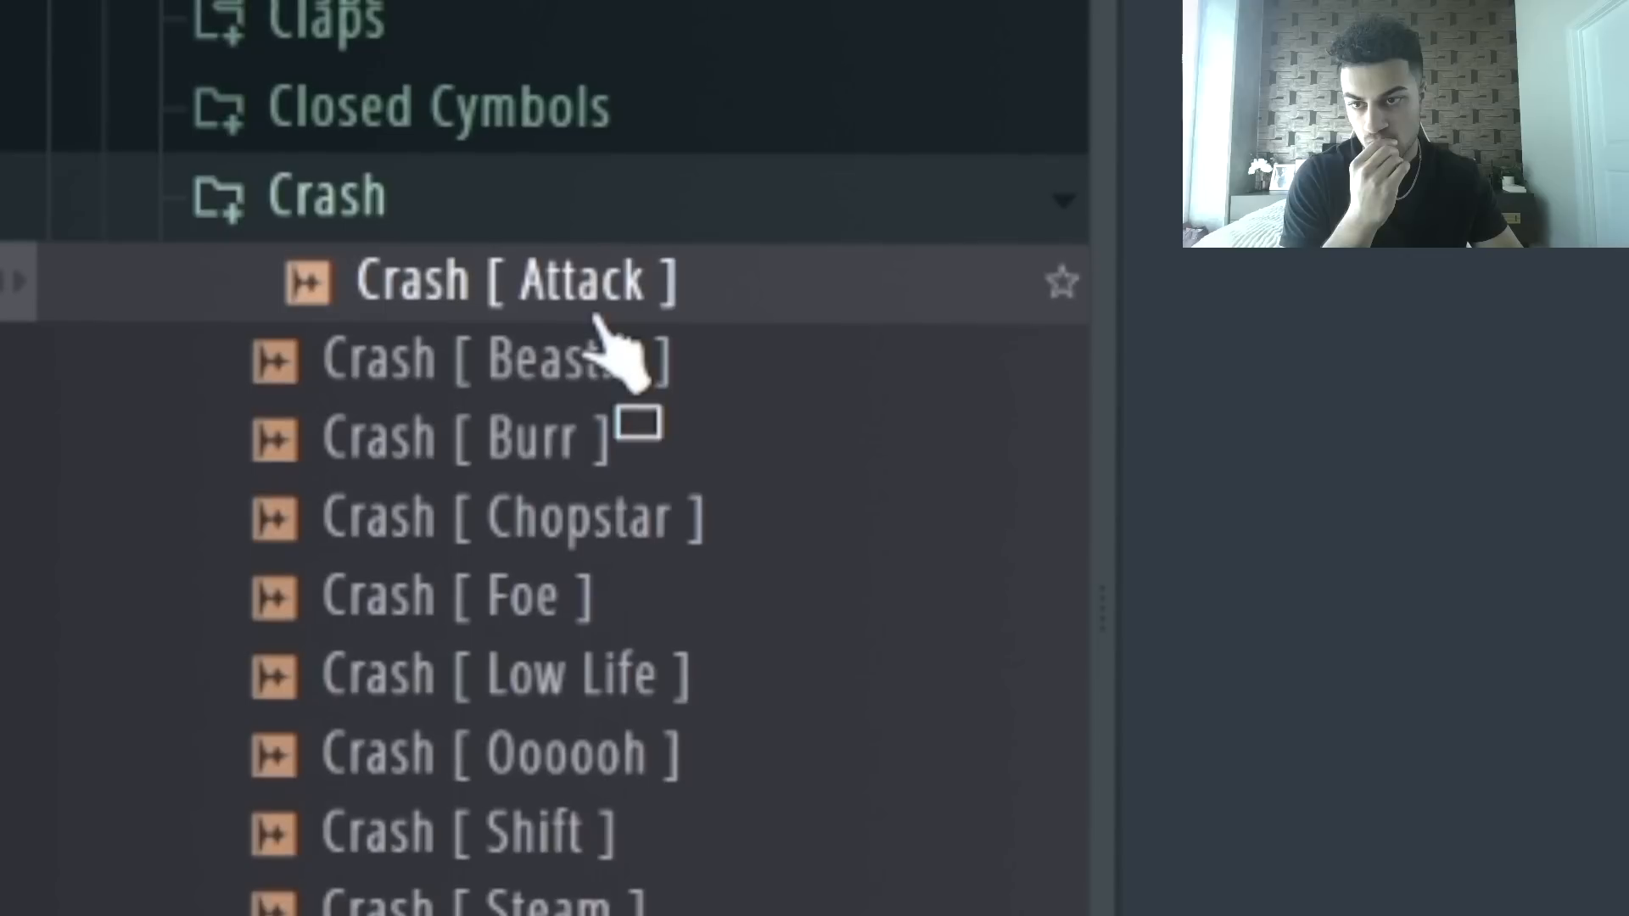
pyautogui.click(619, 346)
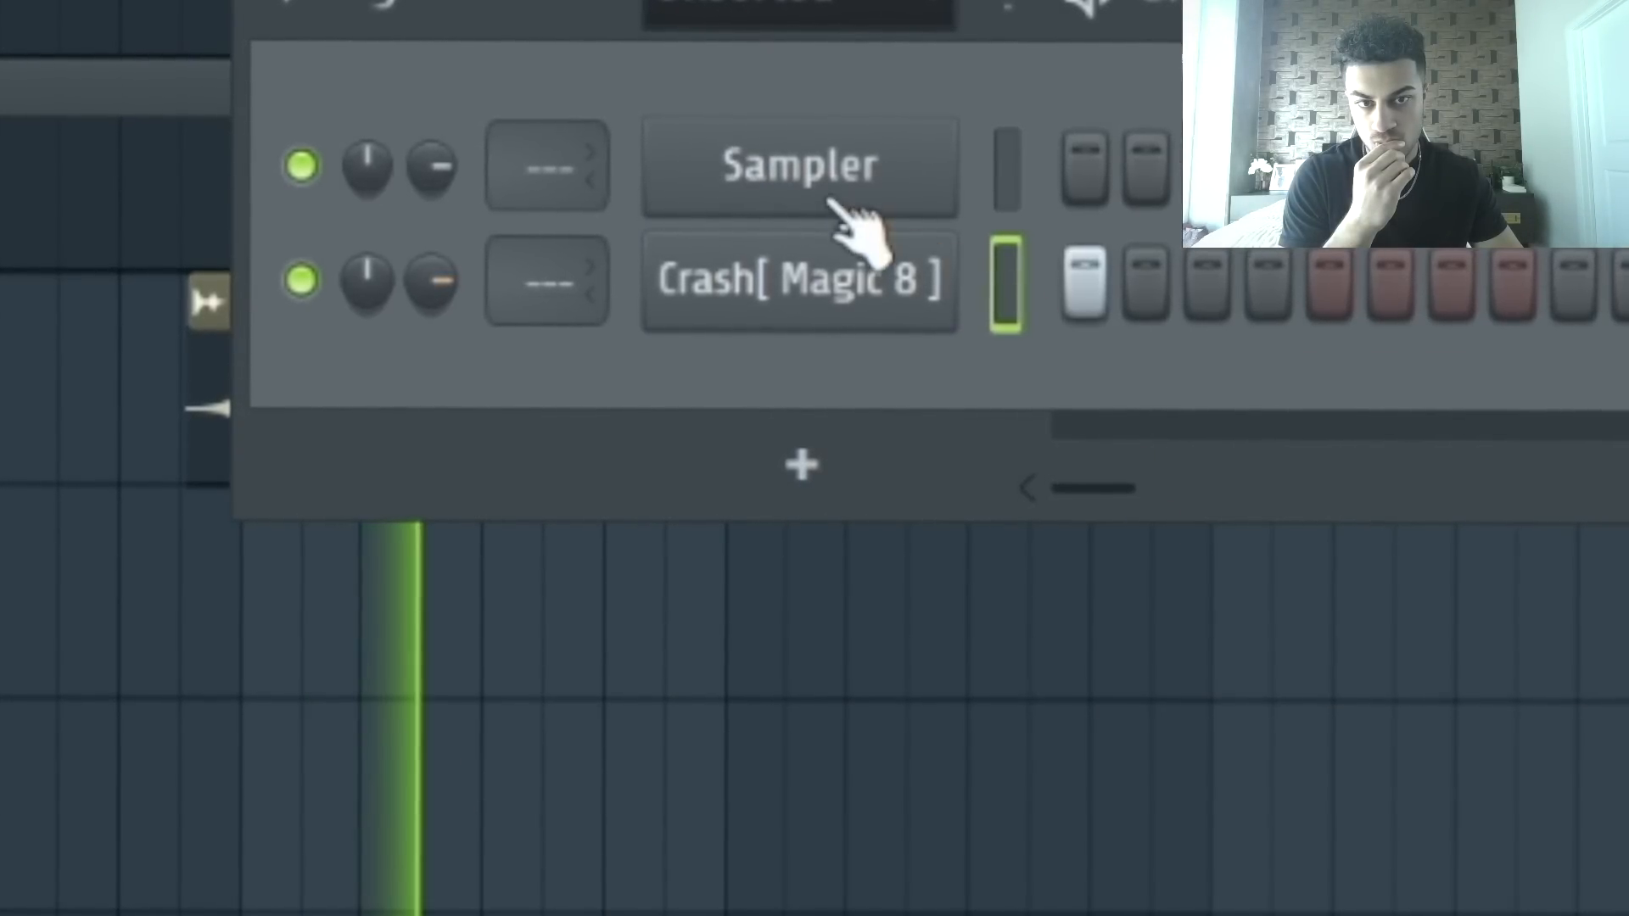
pyautogui.rightClick(873, 272)
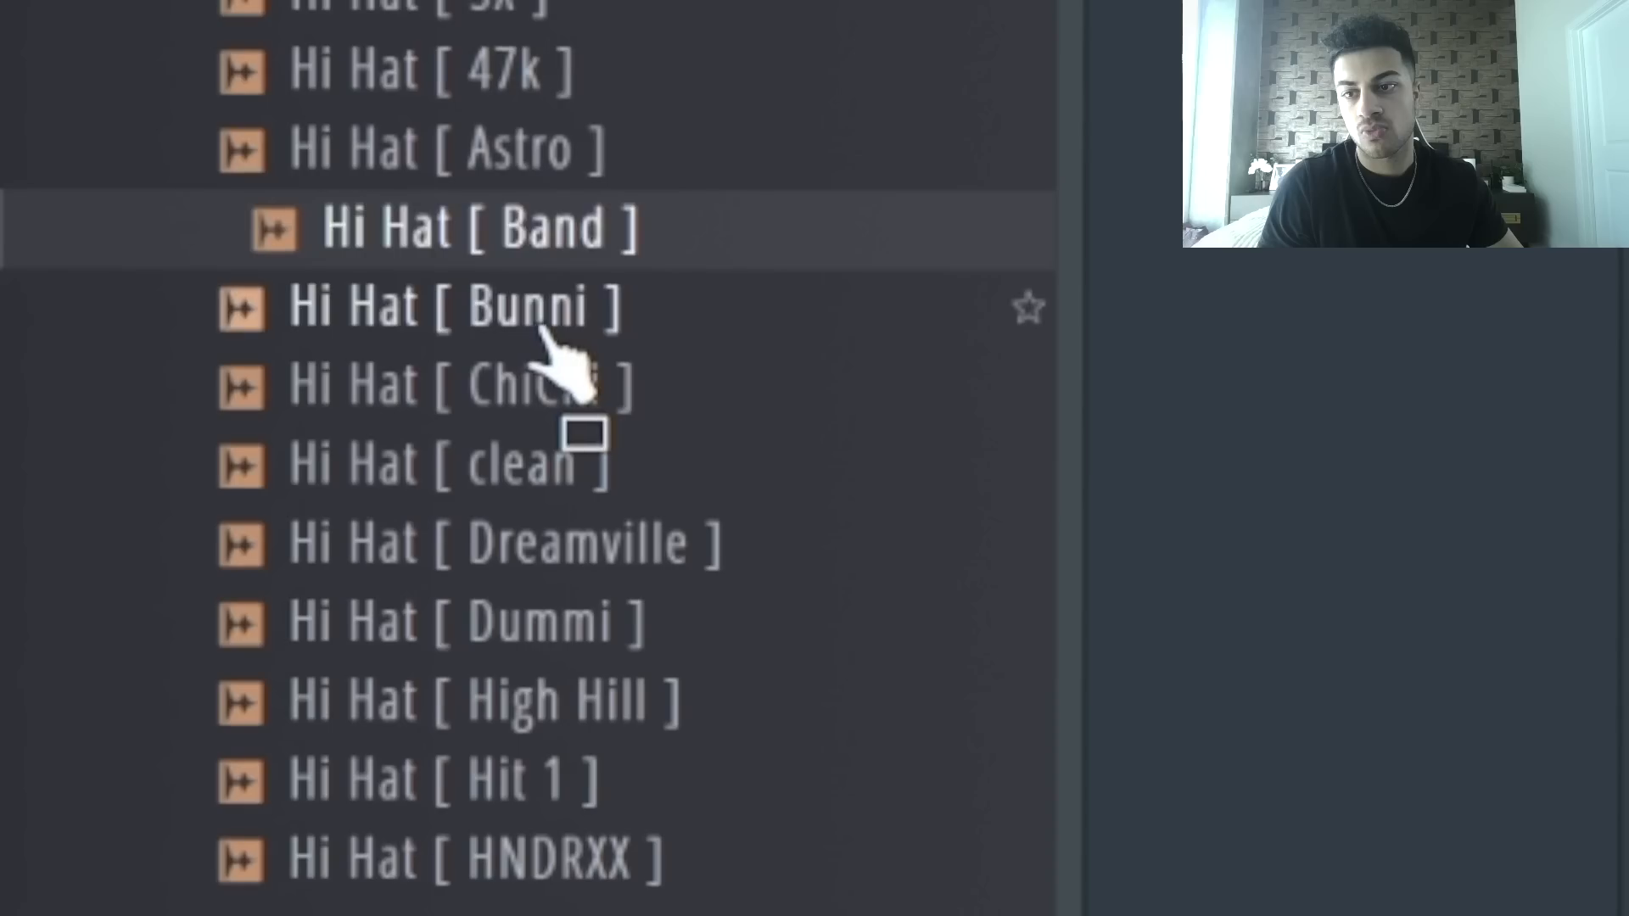
pyautogui.click(633, 458)
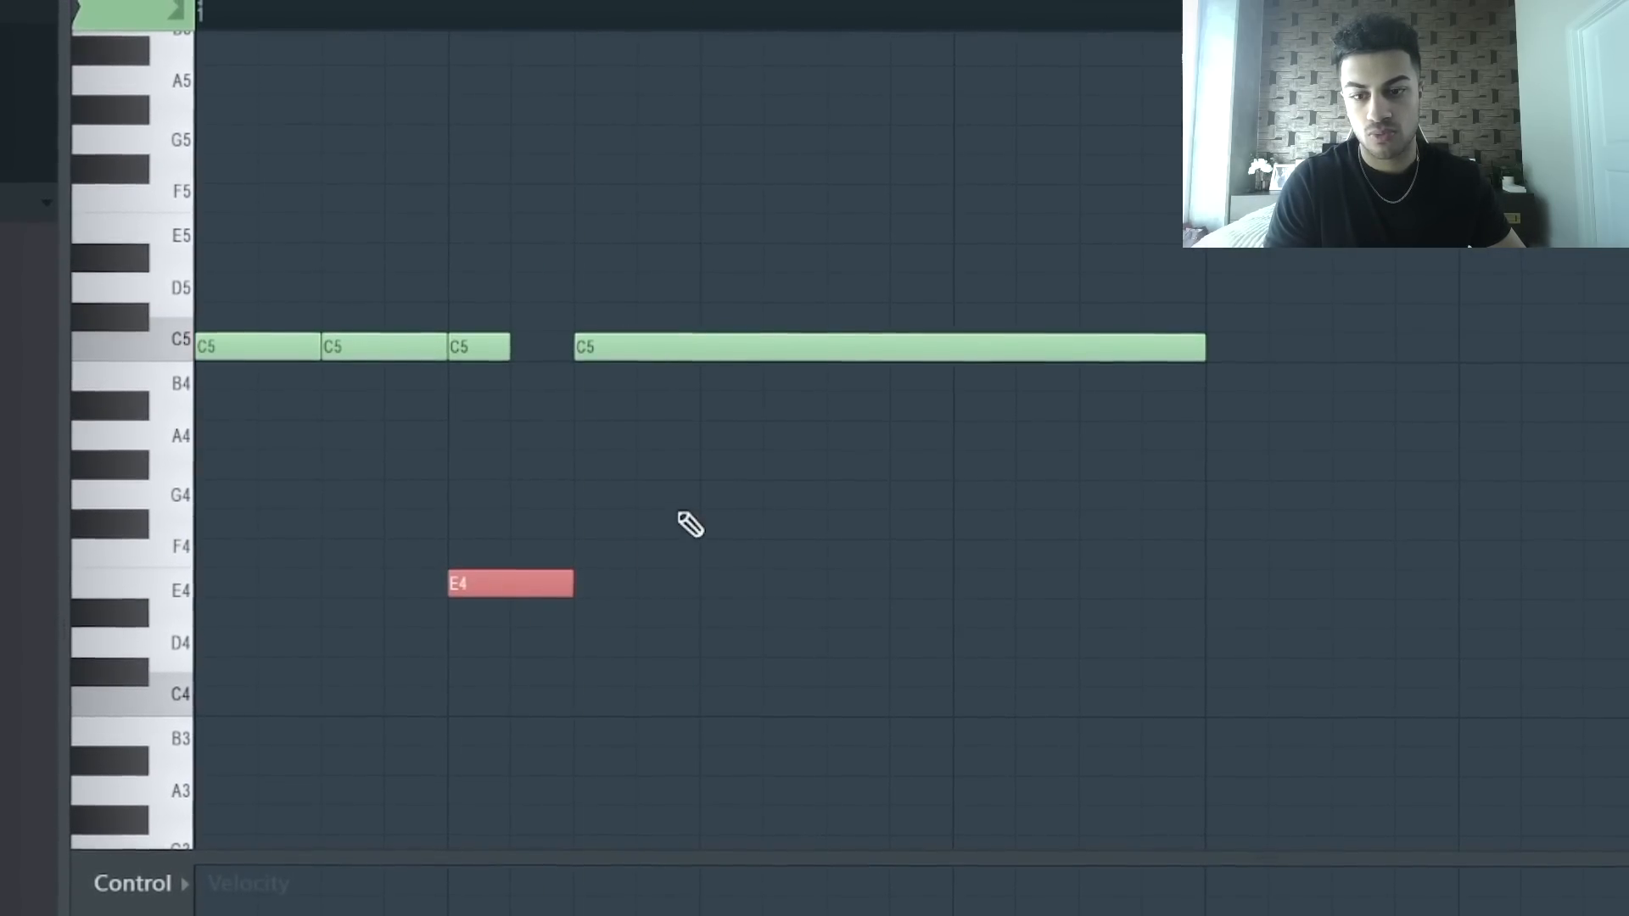
# Step: Replace the long C5 hi-hat note with three short C5 hits, add one more short C5 hit, and play it back
pyautogui.rightClick(579, 347)
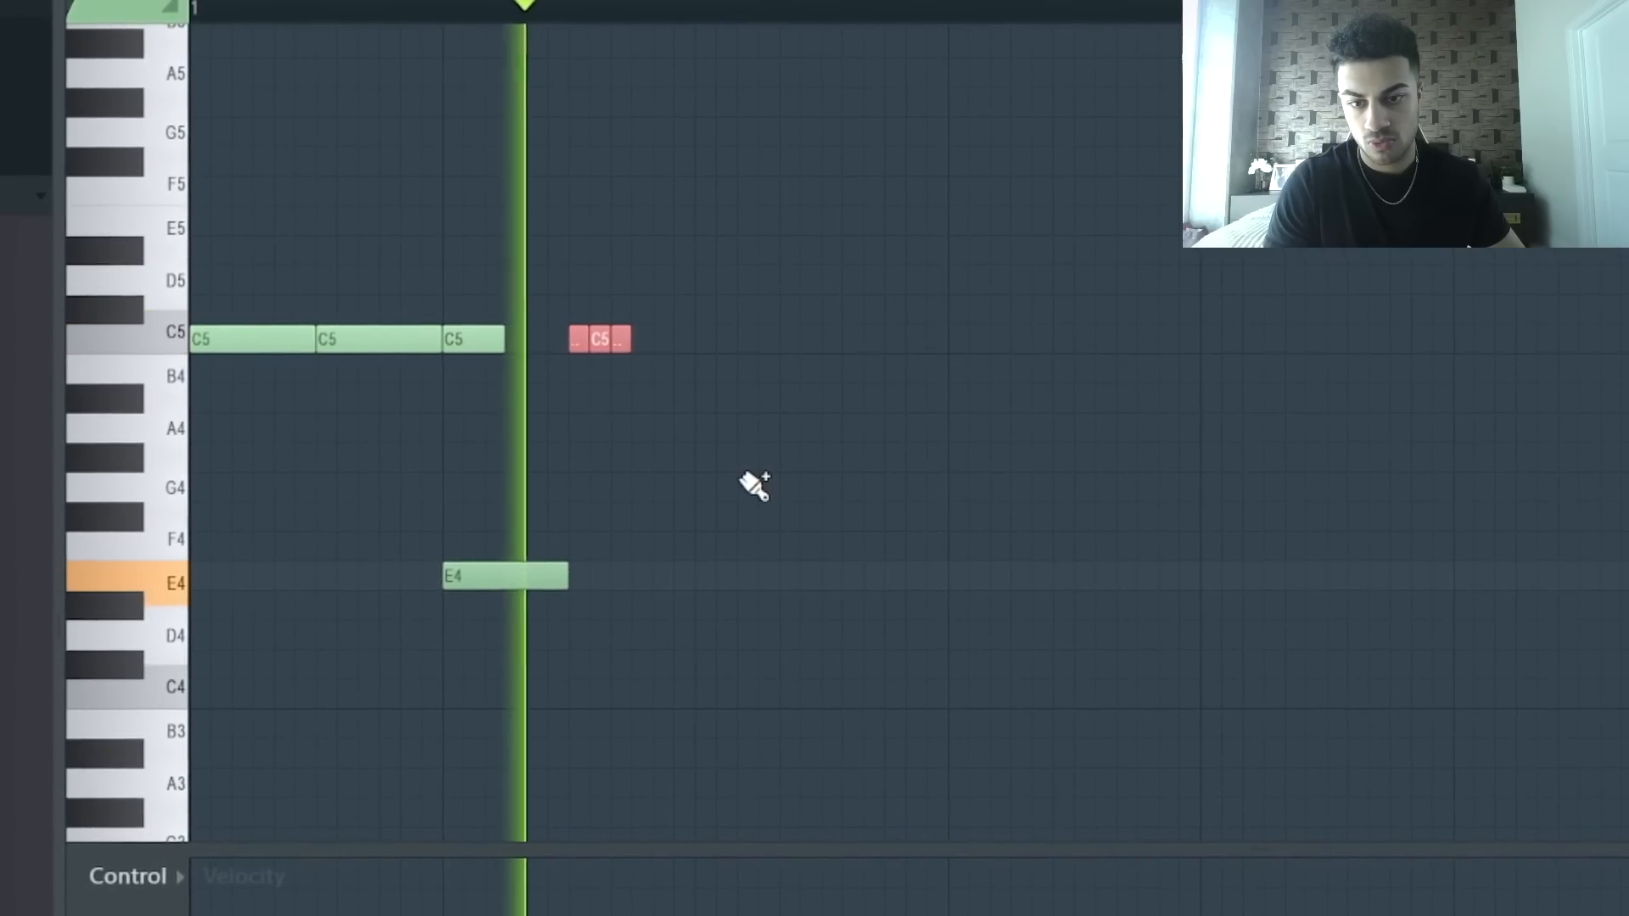
pyautogui.click(700, 365)
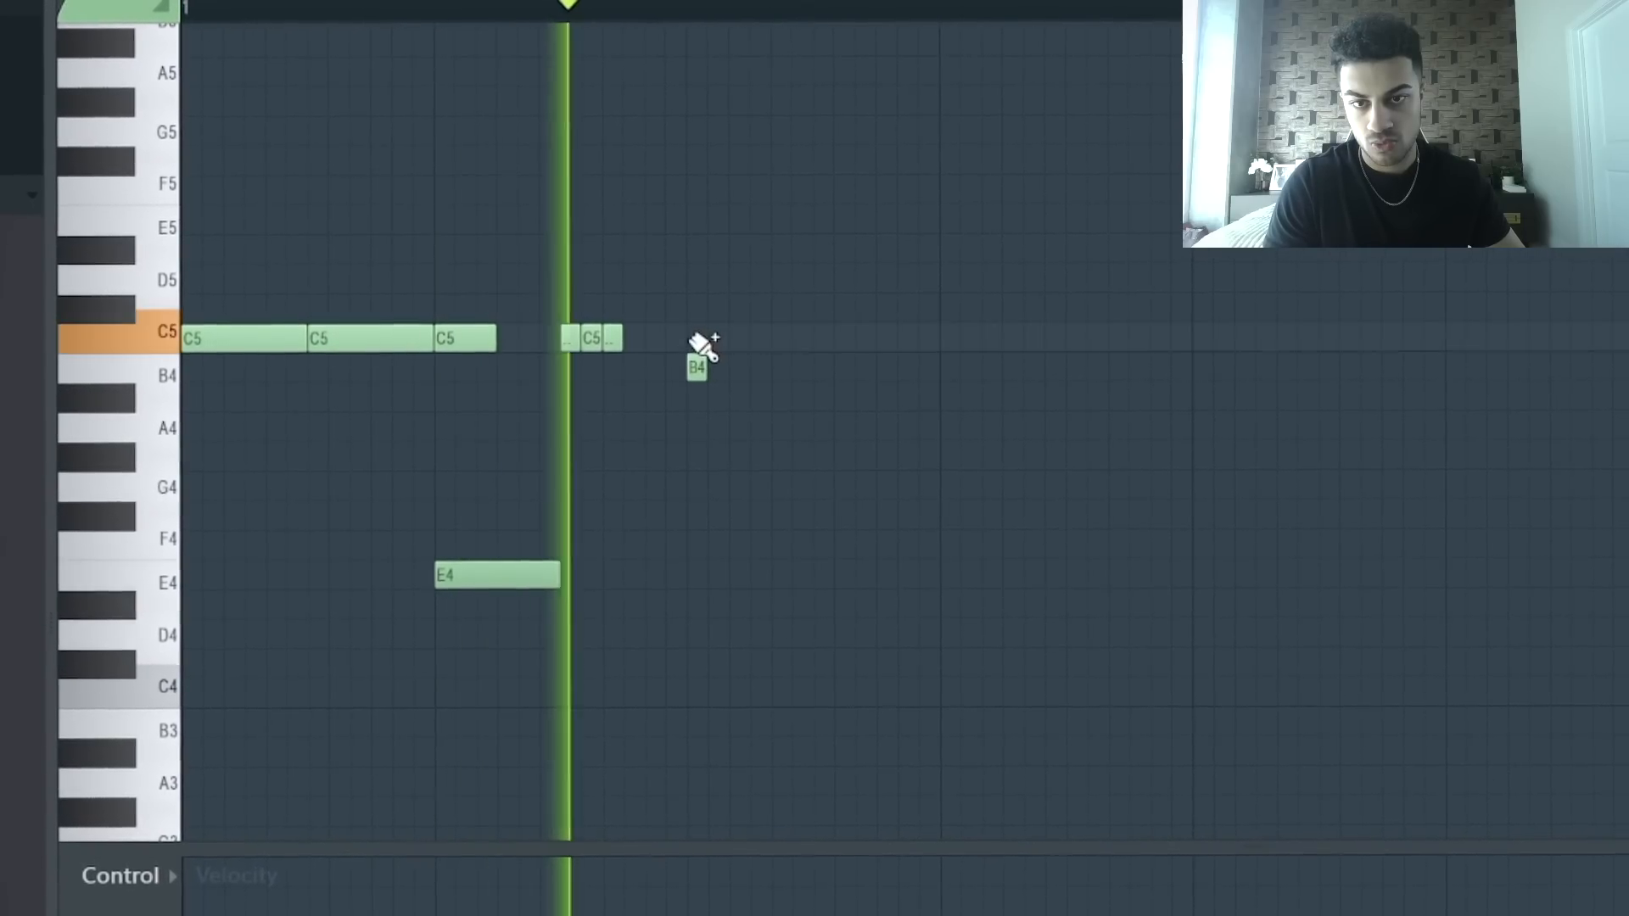
pyautogui.click(703, 341)
pyautogui.rightClick(701, 361)
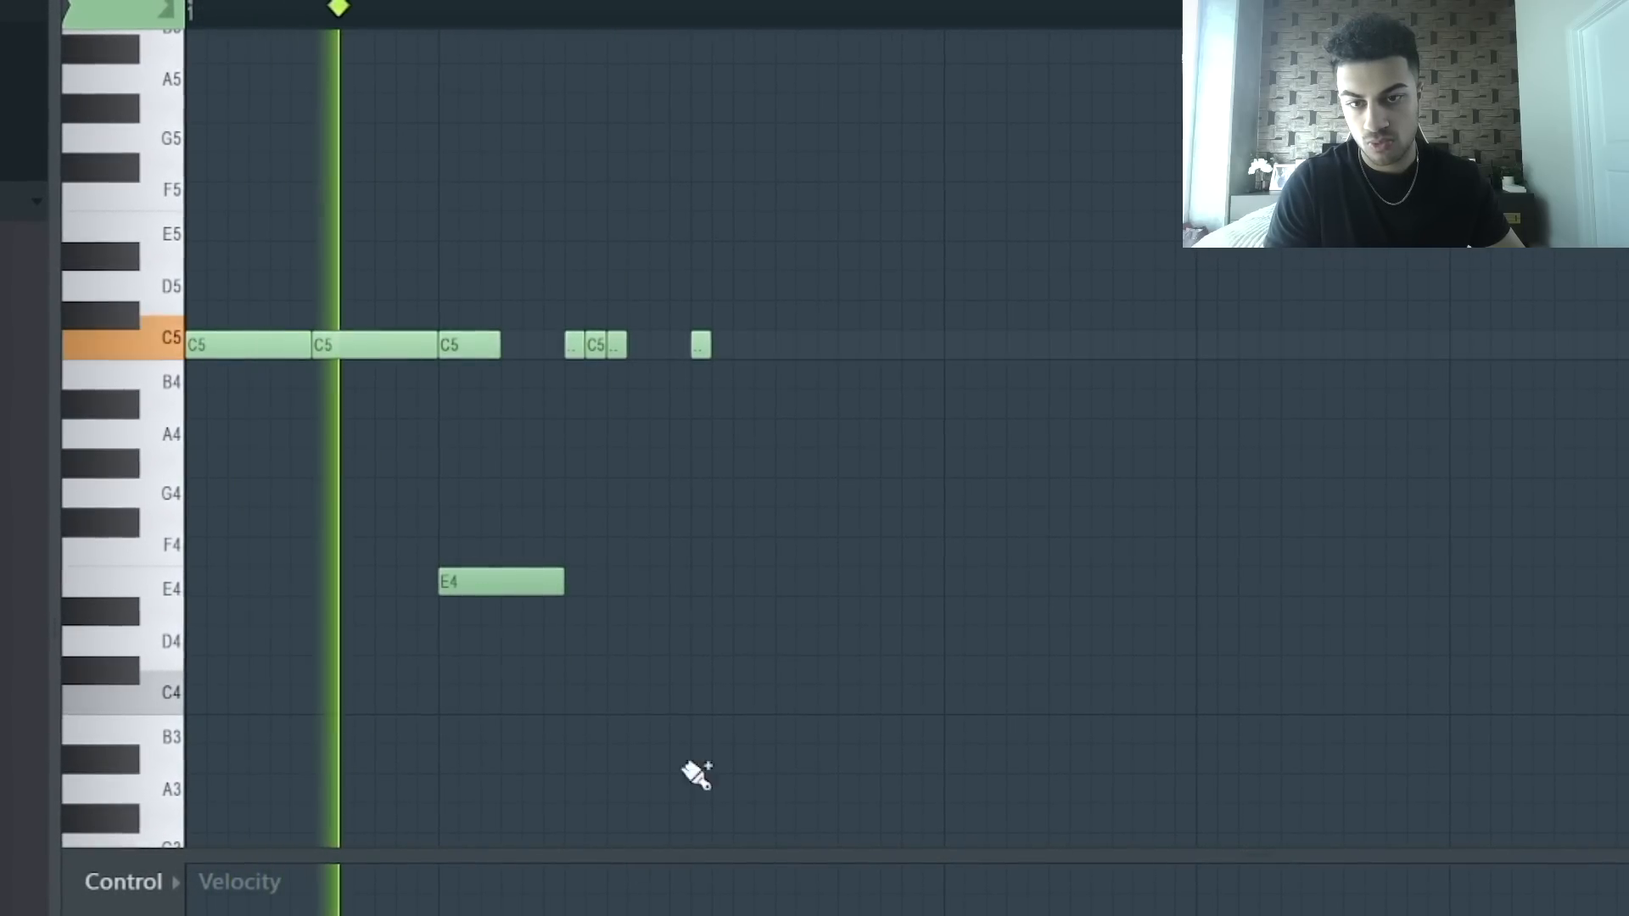
pyautogui.press('space')
pyautogui.press('space')
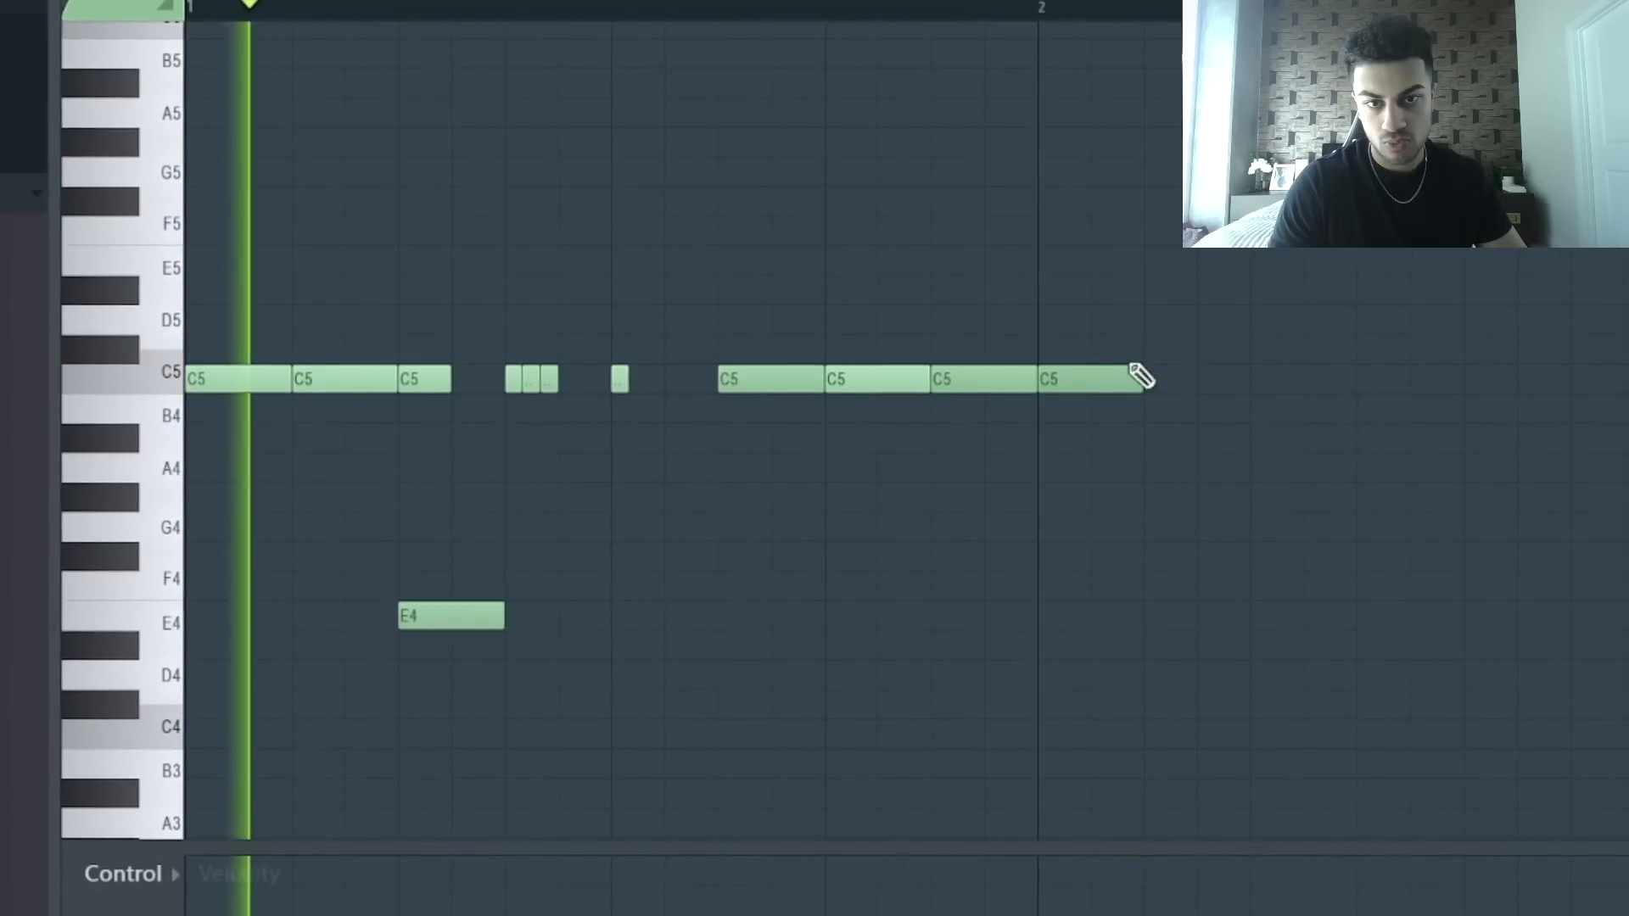
# Step: Rework the C5 hi-hat notes around the start of bar 2 so the line continues past the bar line
pyautogui.rightClick(1120, 375)
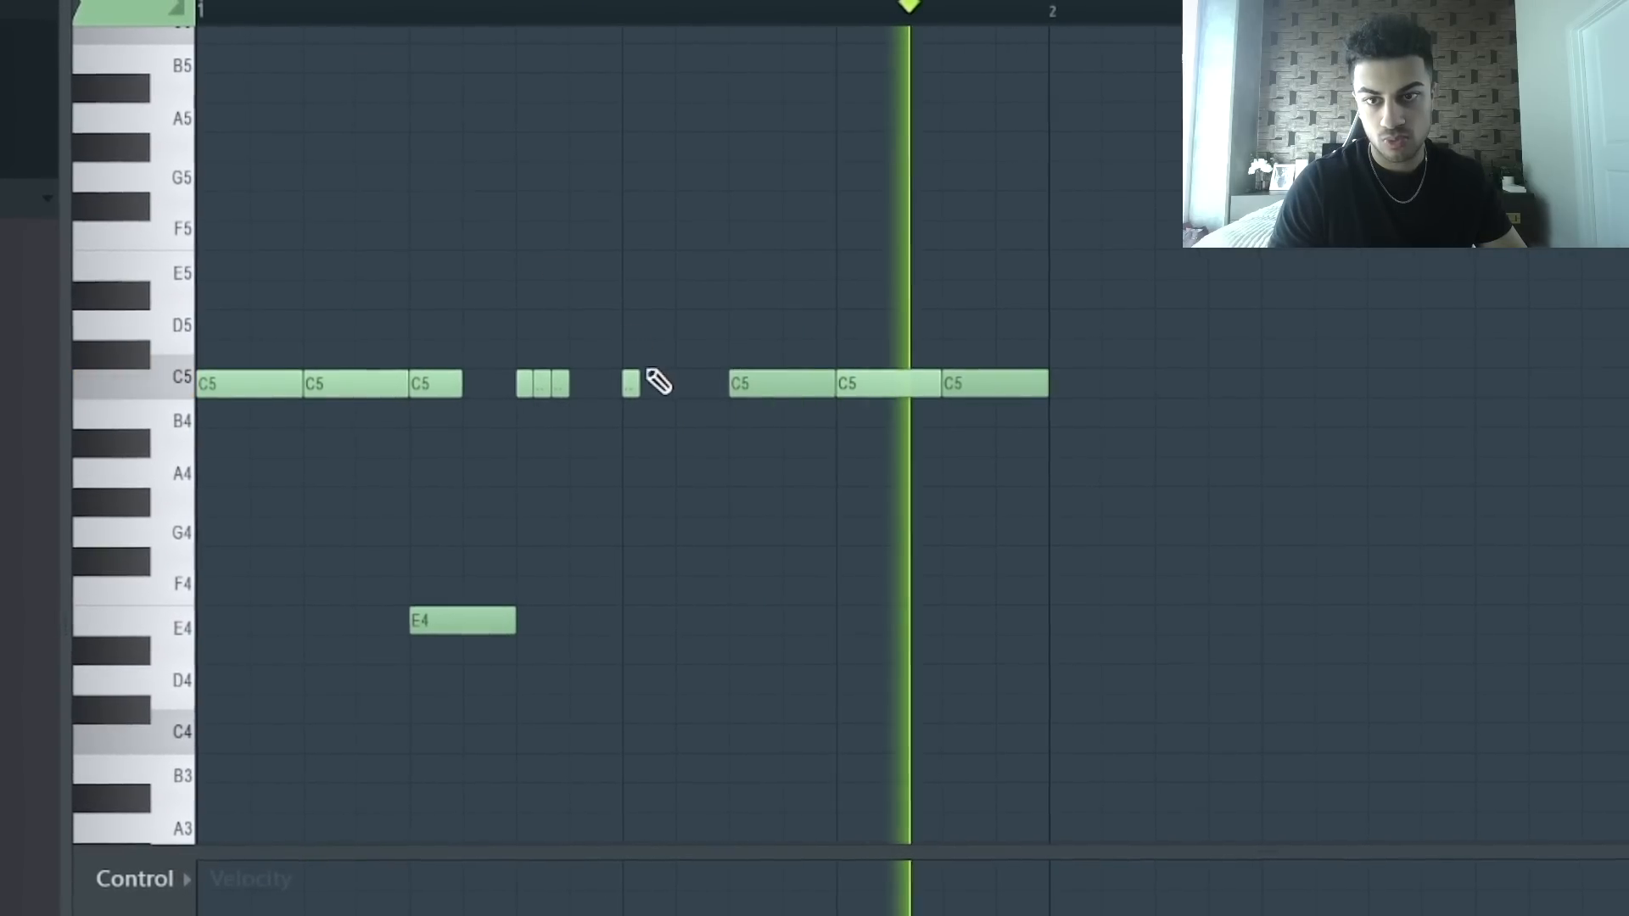
pyautogui.click(1067, 382)
pyautogui.scroll(-1, 1029, 313)
pyautogui.click(981, 384)
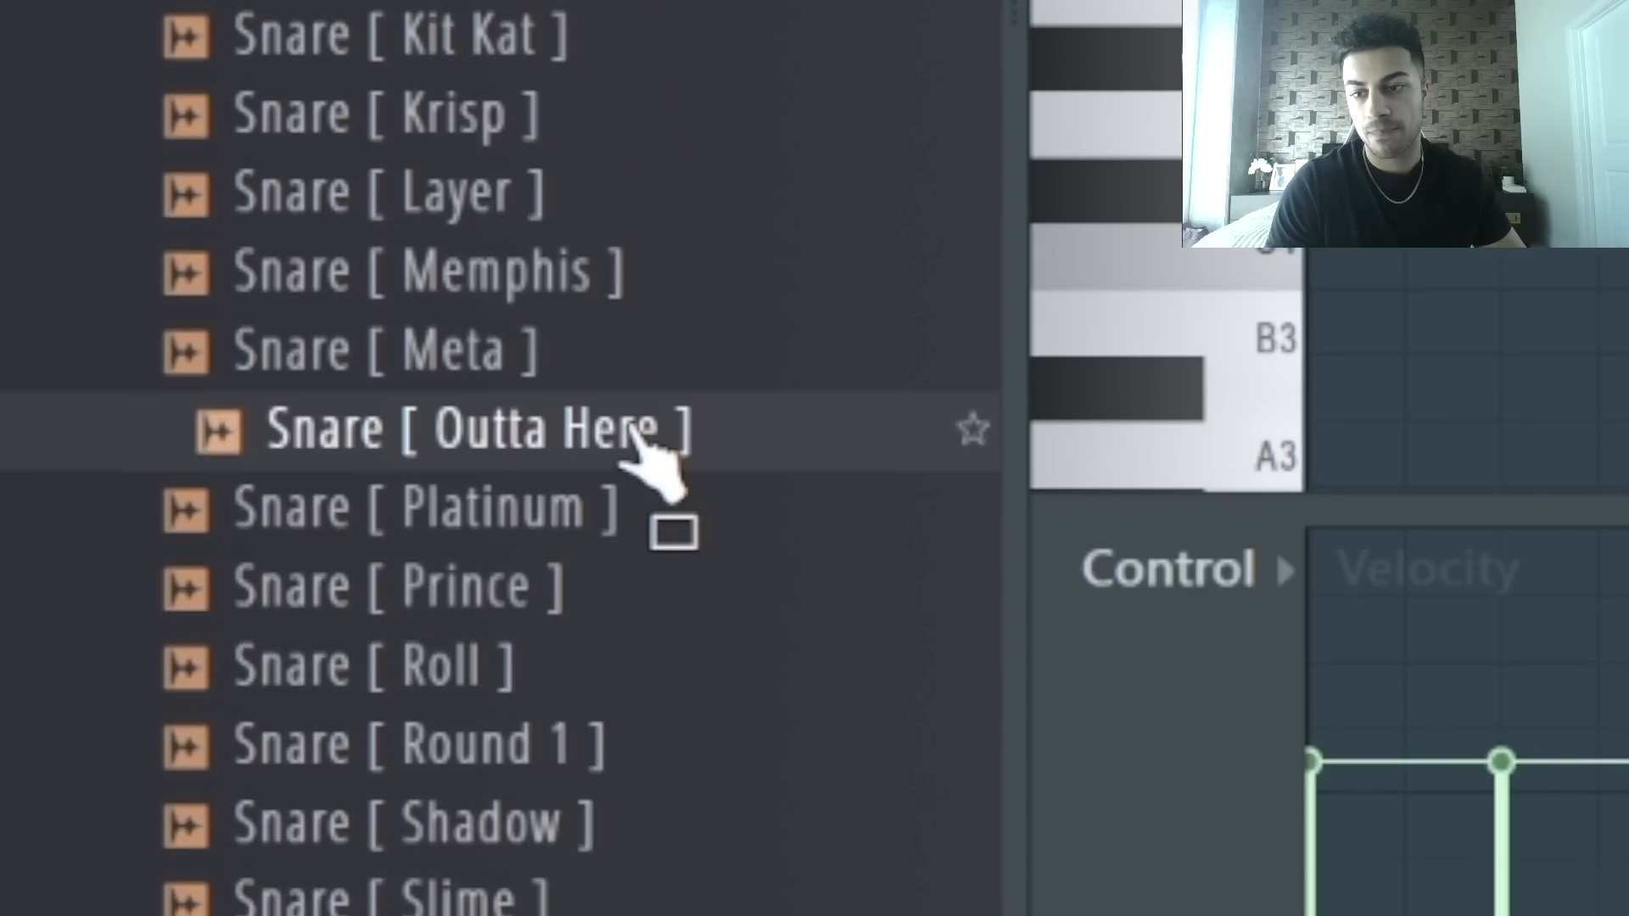
# Step: Load Snare [ Outta Here ] as a channel and place short C5 hits, including one mid-bar in bars 2 and 3
pyautogui.rightClick(635, 433)
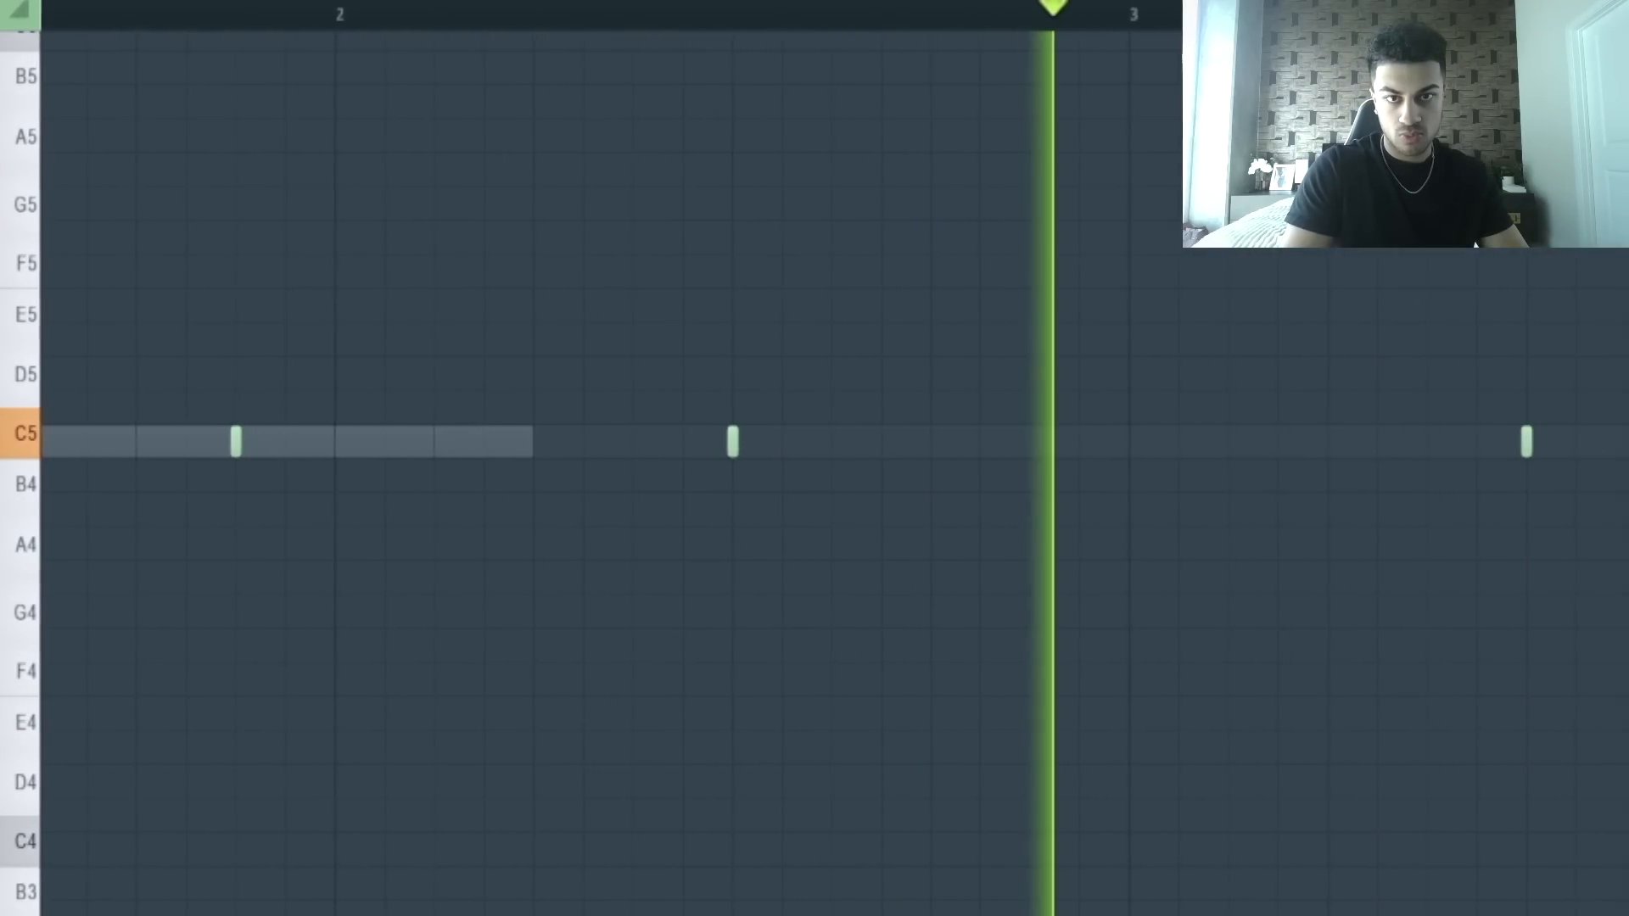
pyautogui.scroll(-1, 814, 475)
pyautogui.press('F6')
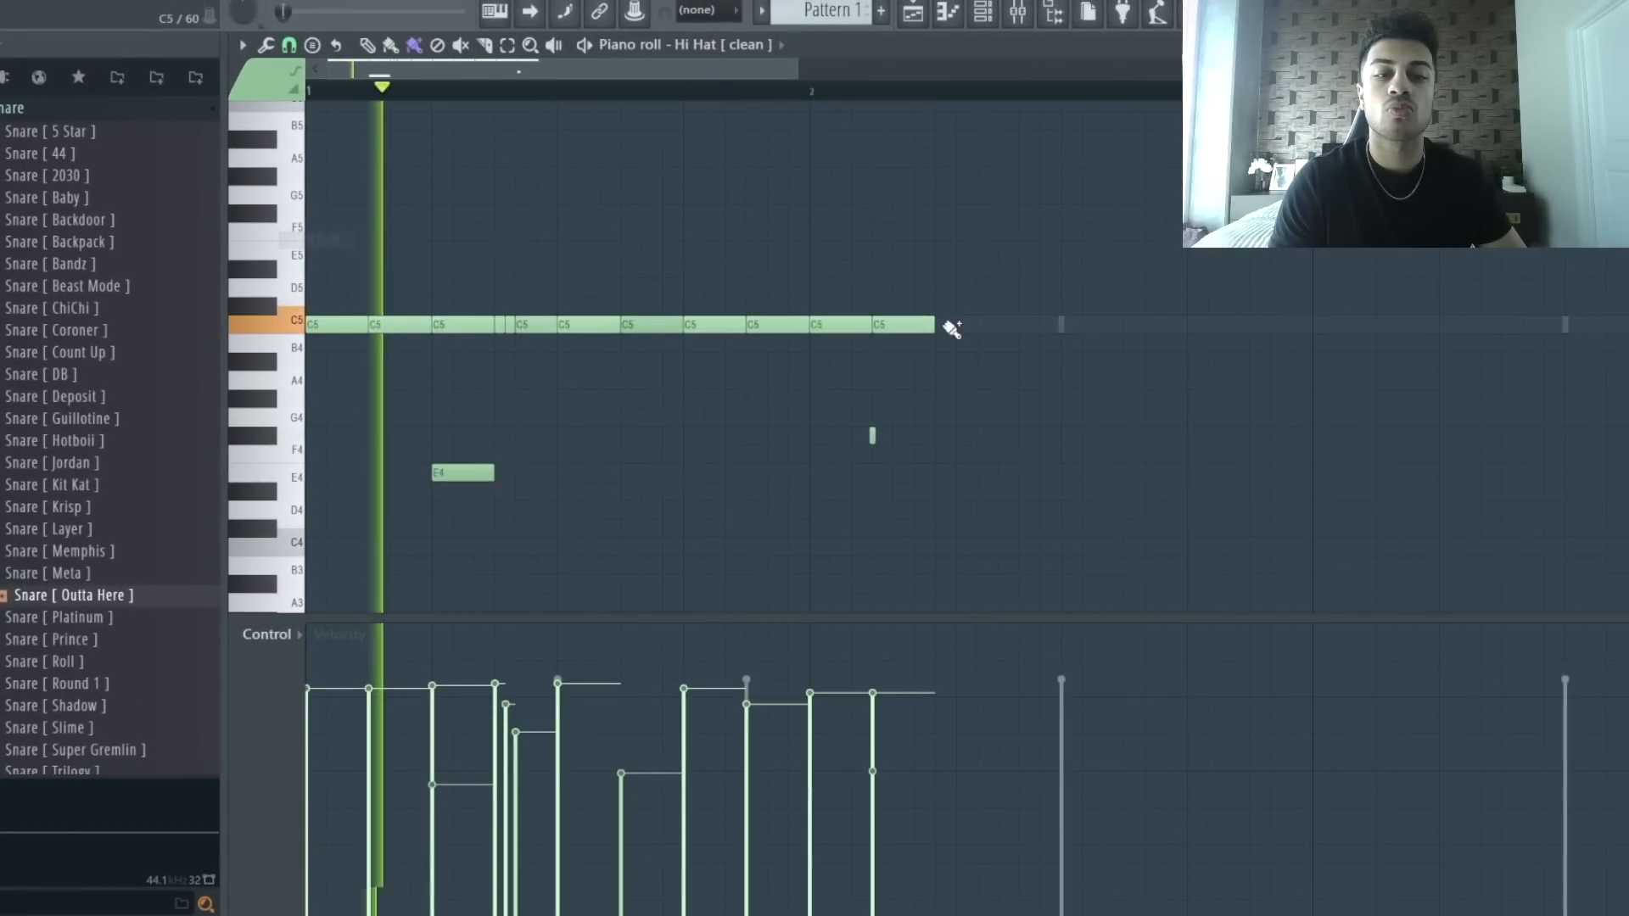
# Step: Paint a roll of short C5 hi-hat notes in bar 2 and trim it to four notes
pyautogui.click(1290, 385)
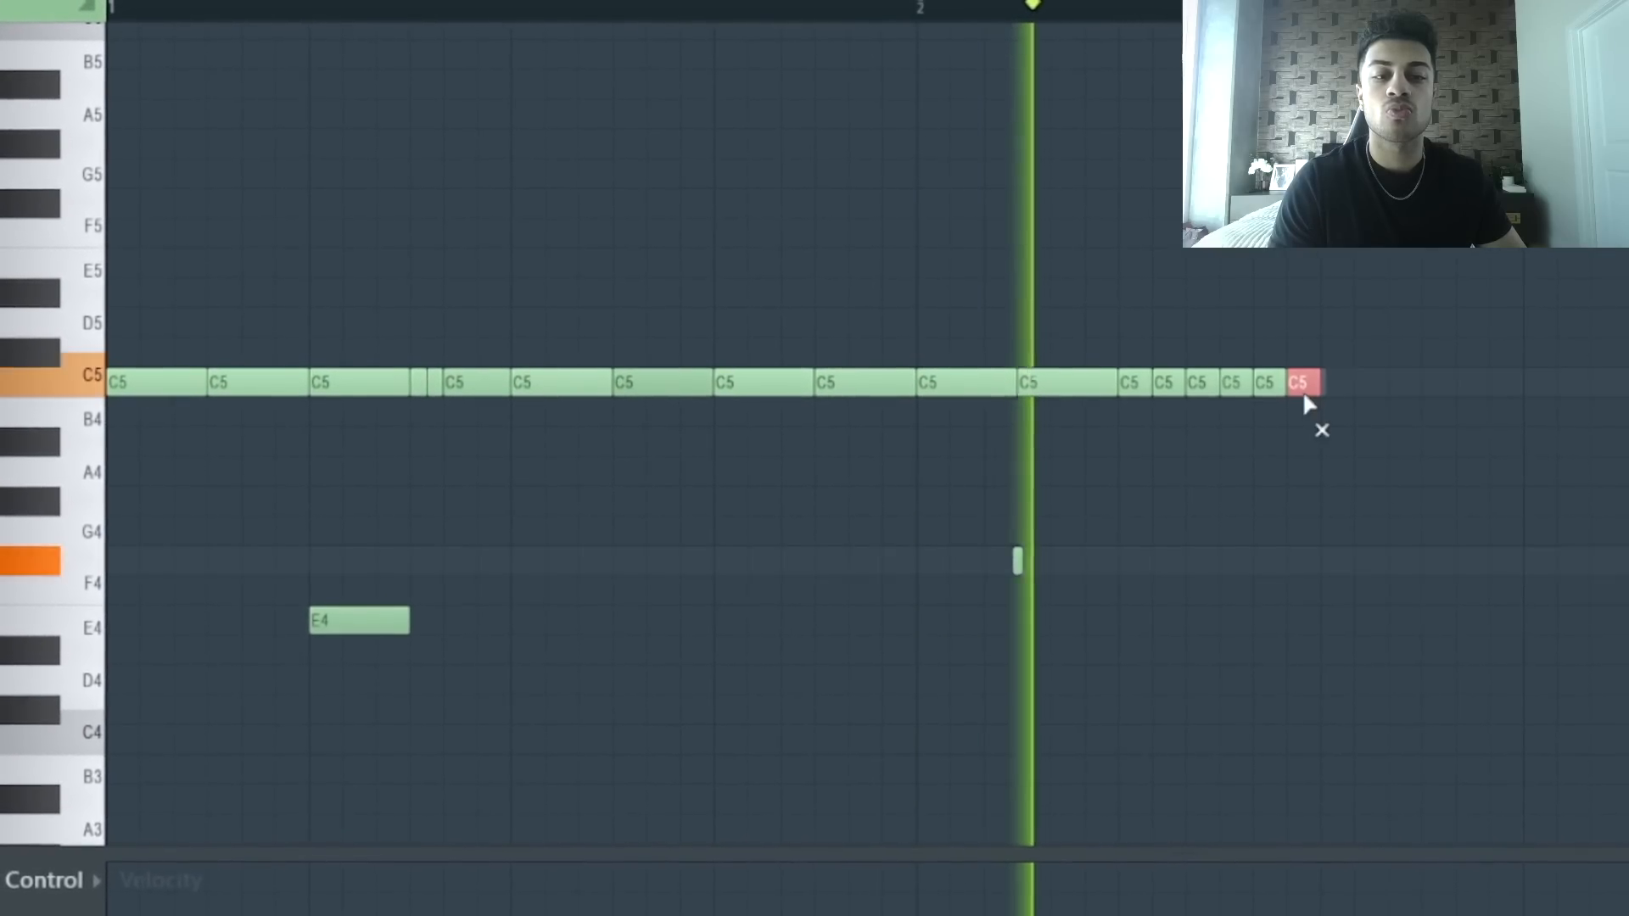
pyautogui.keyDown('ctrl'); pyautogui.click(1260, 769); pyautogui.keyUp('ctrl')
pyautogui.rightClick(1278, 382)
pyautogui.rightClick(1314, 382)
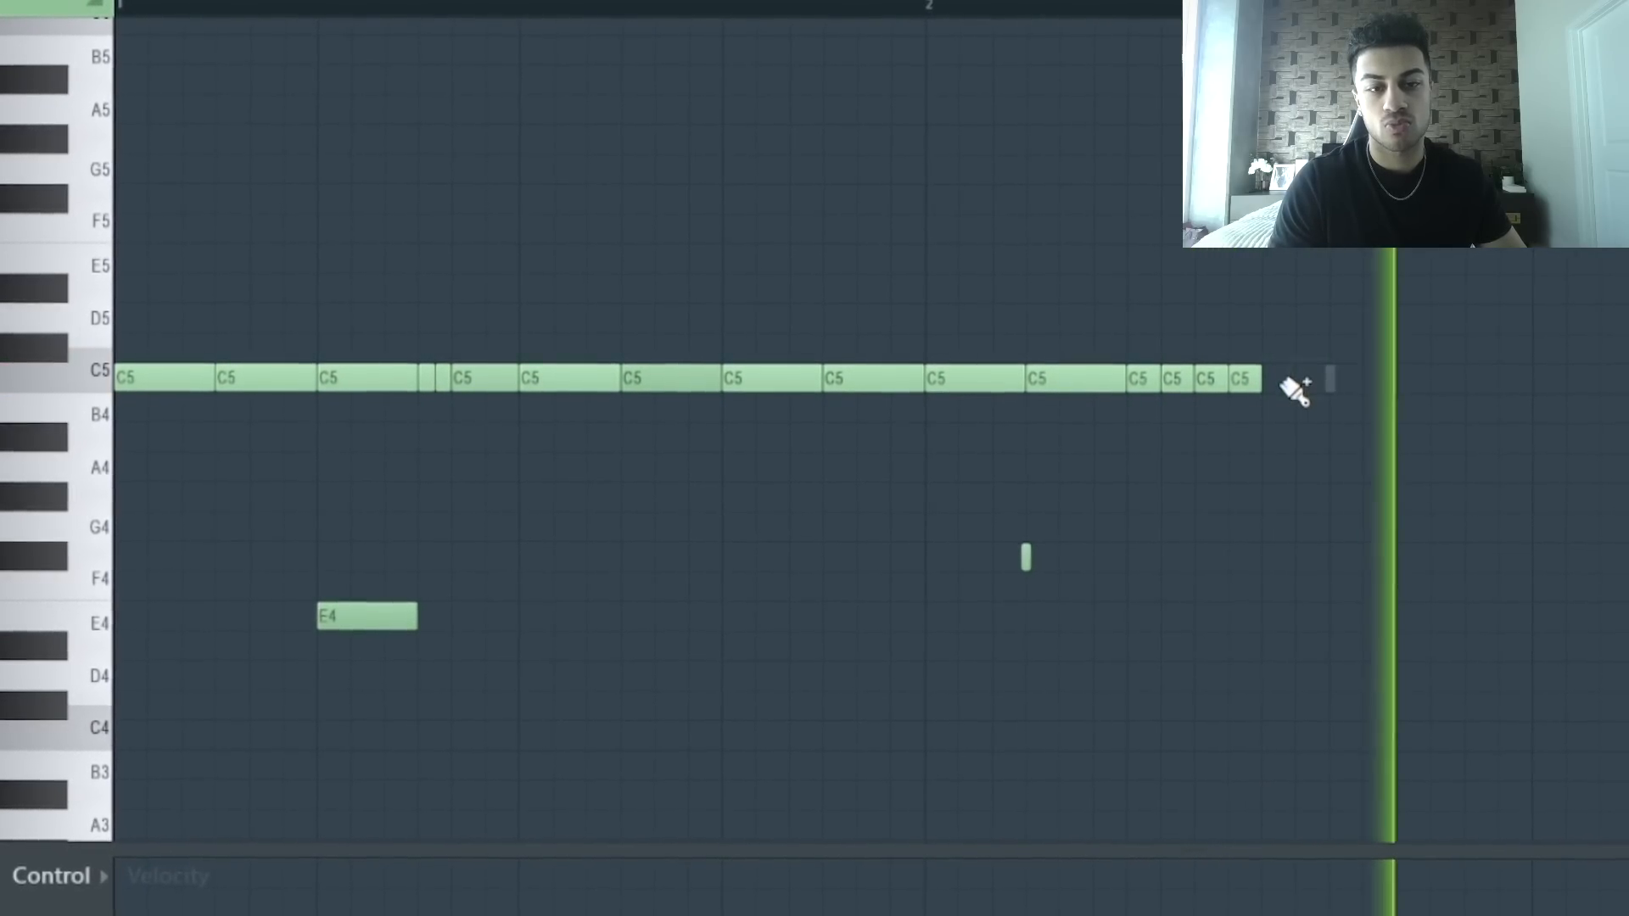
# Step: Add pitched hi-hat hits on B4, C#5, F#4 and A#4 in the second half of bar 2, deleting the extra C5 run
pyautogui.moveTo(1336, 456); pyautogui.dragTo(1067, 344)
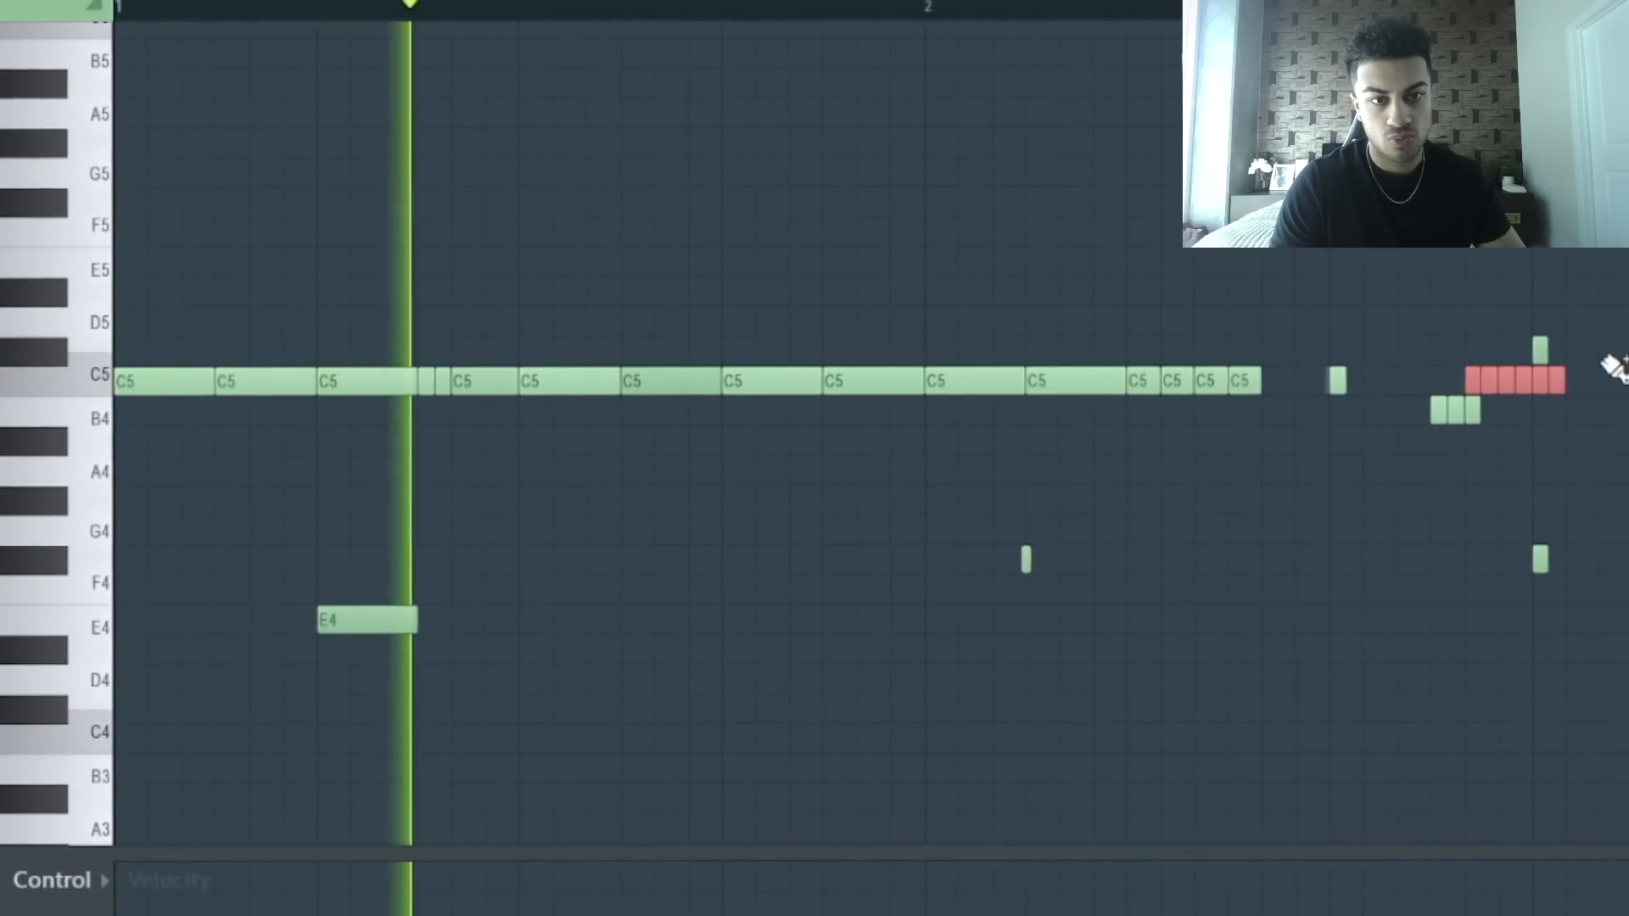
pyautogui.press('Delete')
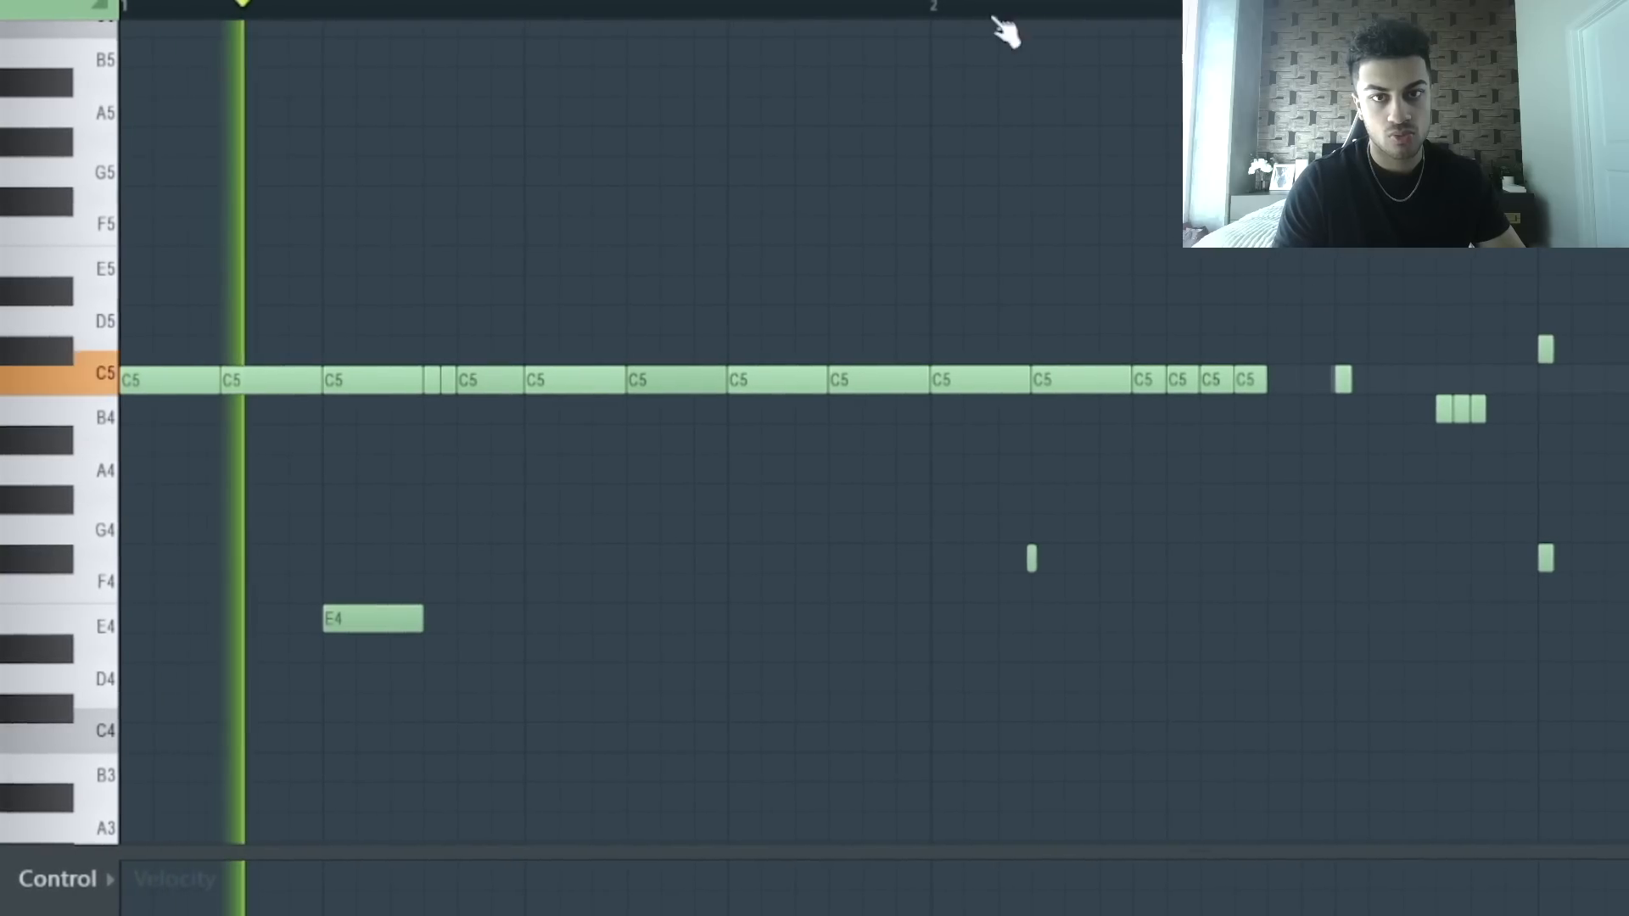
pyautogui.scroll(-2, 1307, 288)
pyautogui.rightClick(1313, 307)
# Step: Apply quick legato to the hi-hat notes and duplicate the pattern after itself
pyautogui.hotkey('ctrl', 'l')
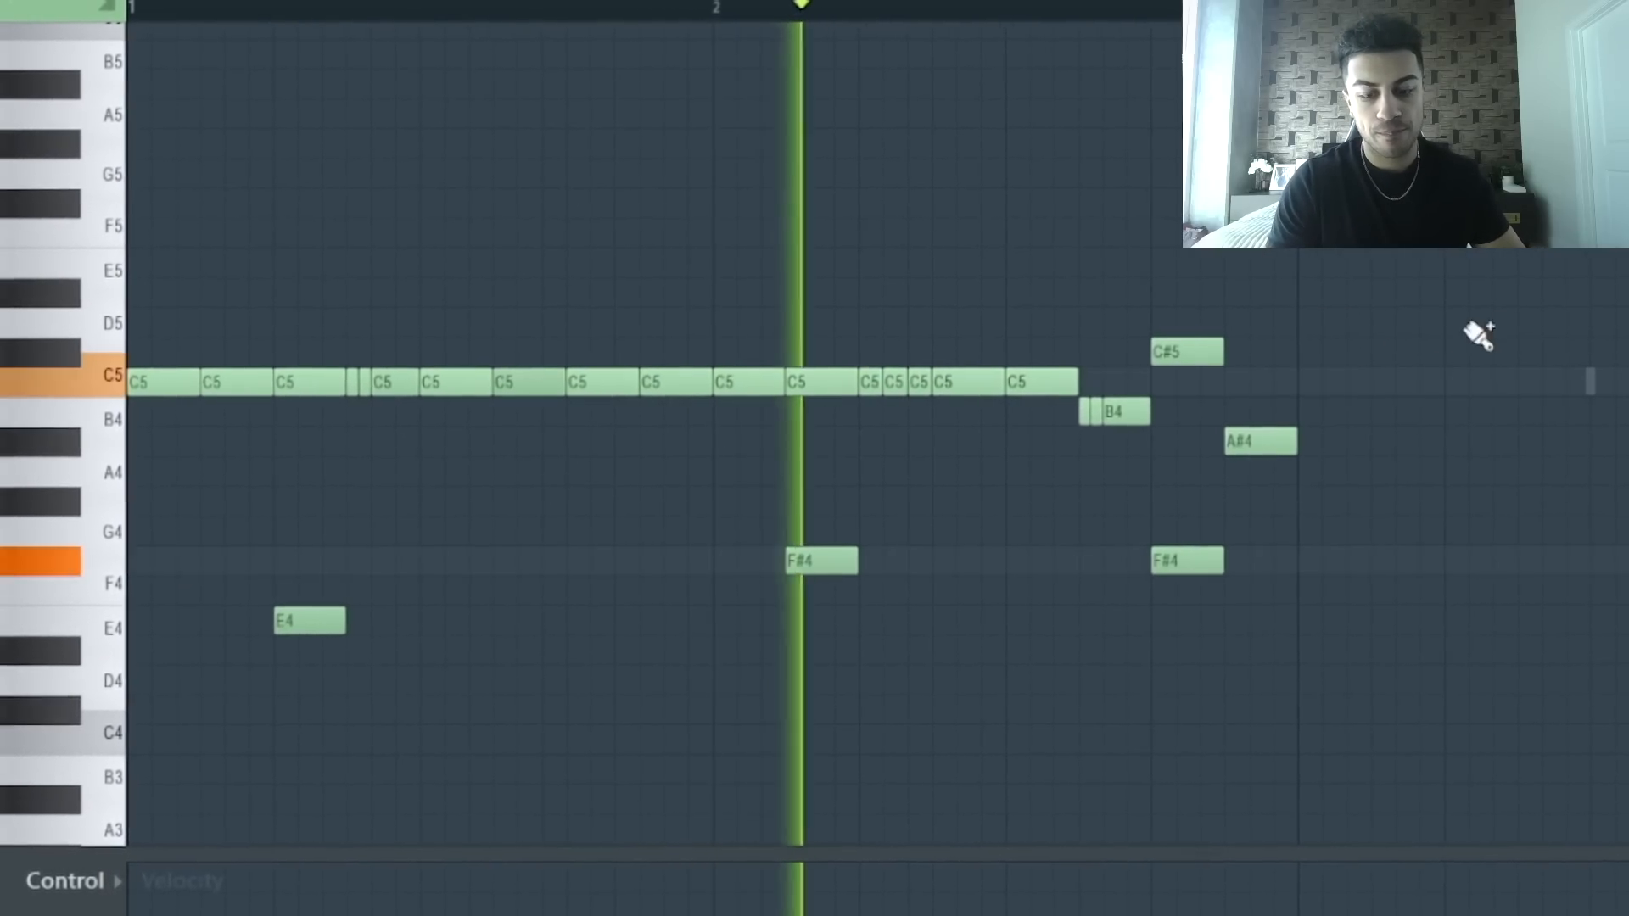
pyautogui.hotkey('ctrl', 'b')
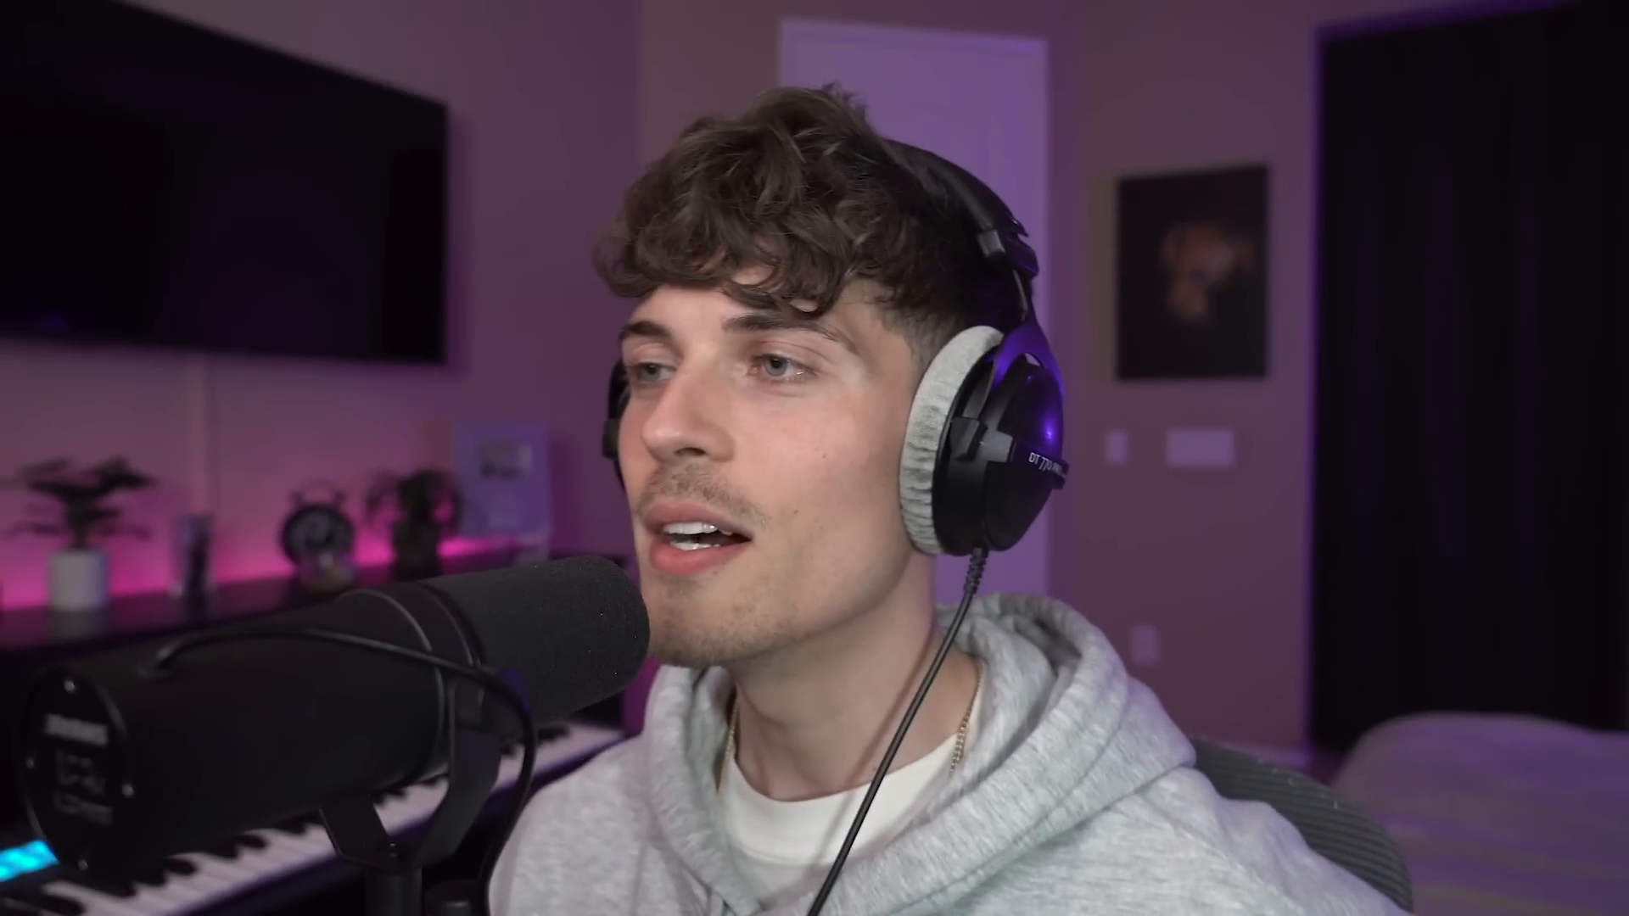